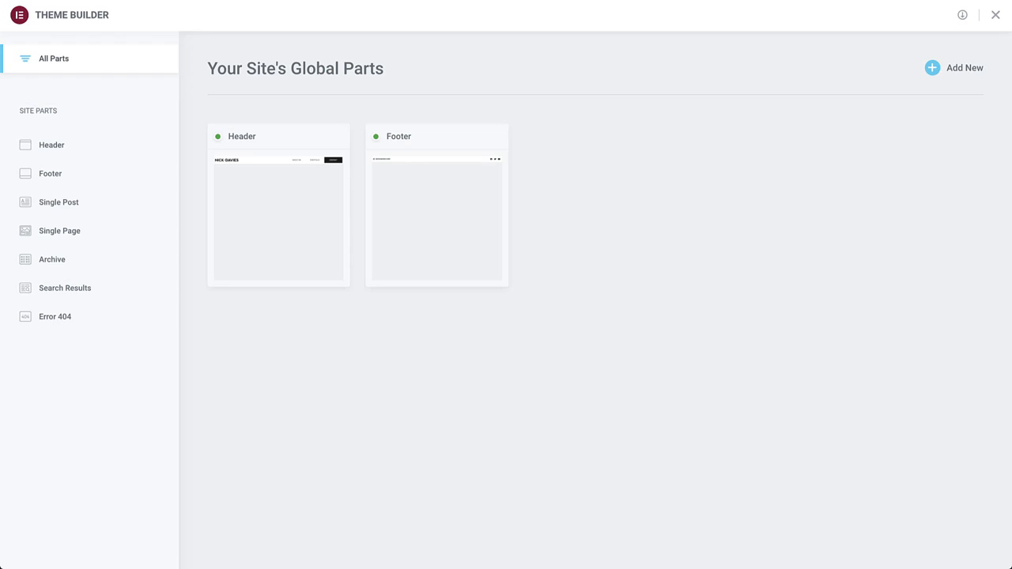
Create a new Single Post template and dismiss the block library to begin with a blank layout
left_click(84, 204)
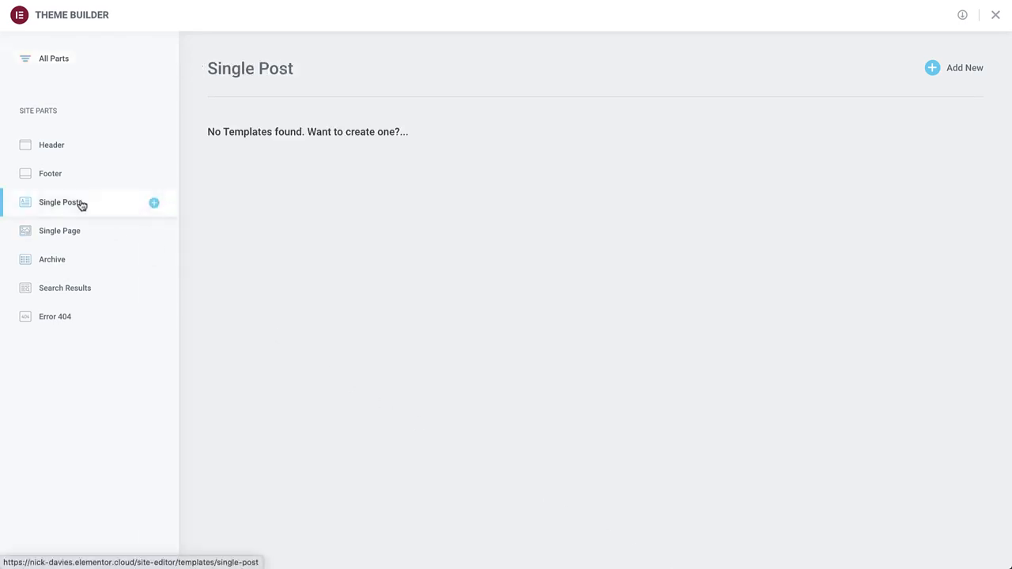
left_click(923, 72)
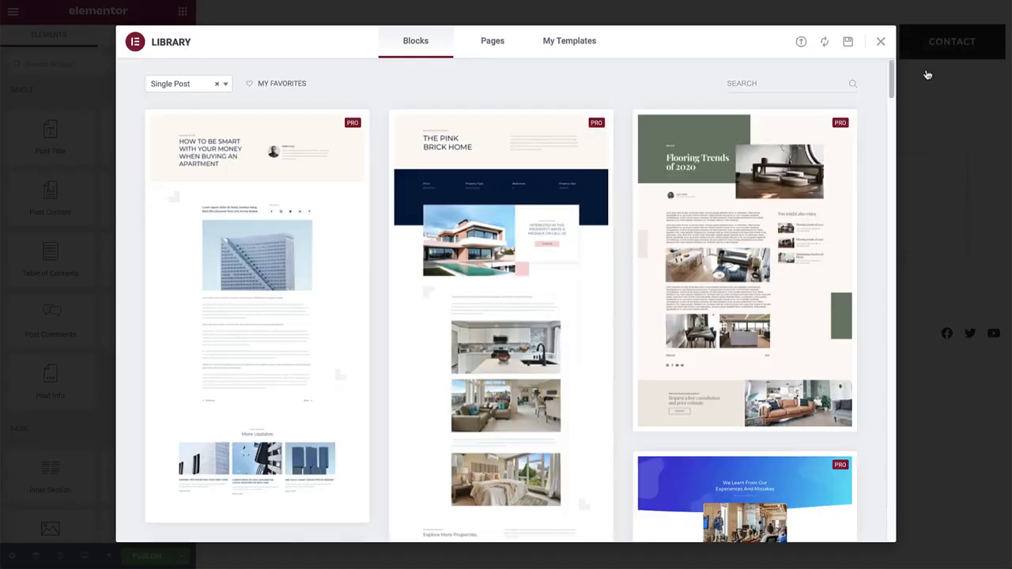
left_click(881, 42)
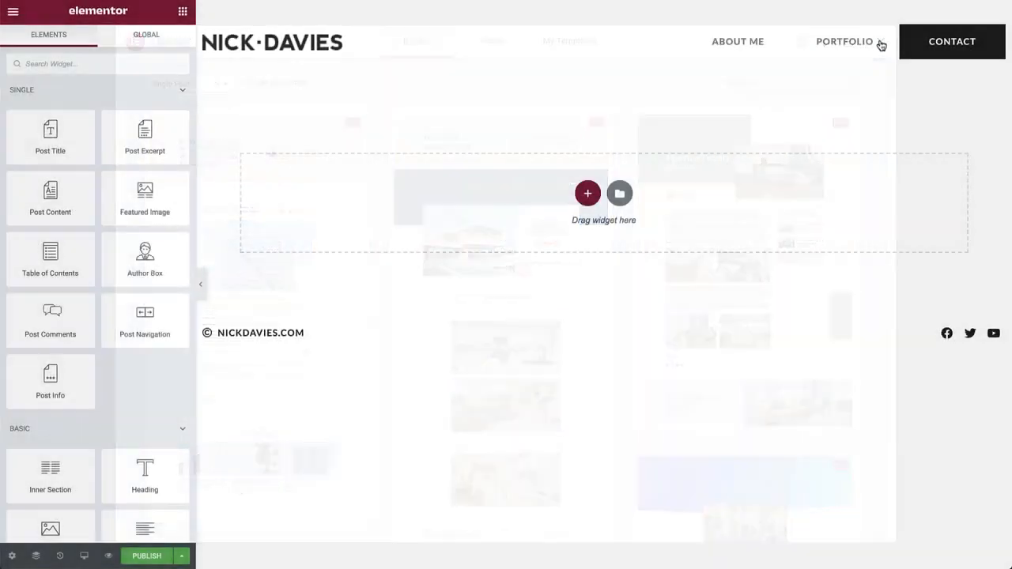
Title the template "Single Post Template" in its general settings
left_click(12, 555)
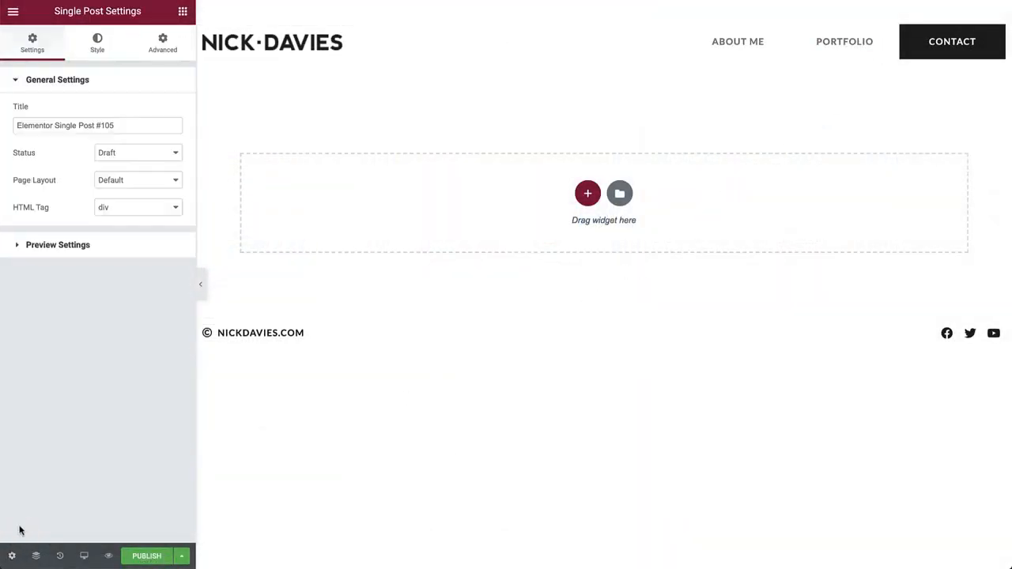
triple_click(119, 126)
type("Single Post Template")
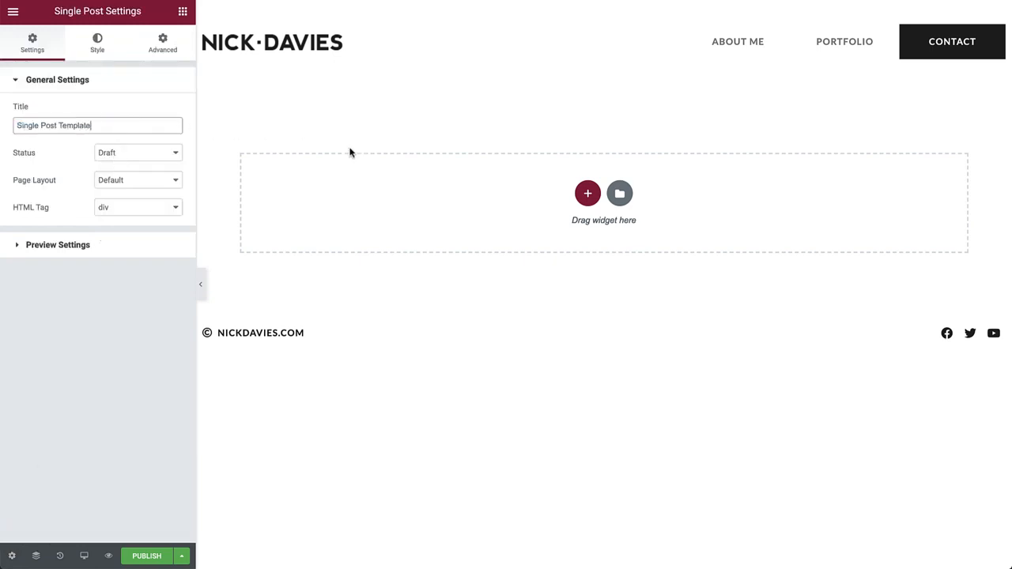
Add a single-column section and give it a minimum height of 70 VH
left_click(588, 192)
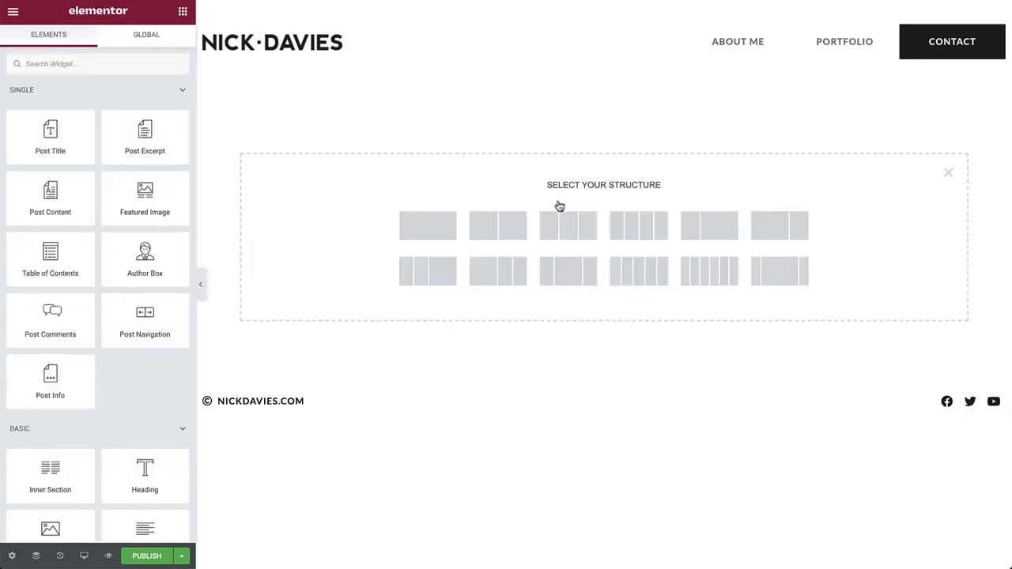
left_click(446, 228)
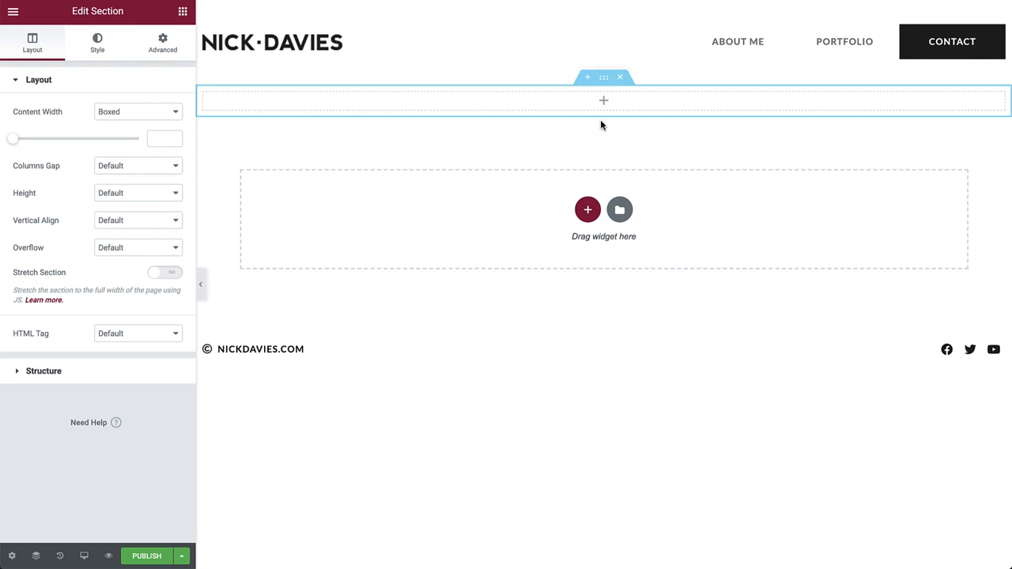
left_click(156, 194)
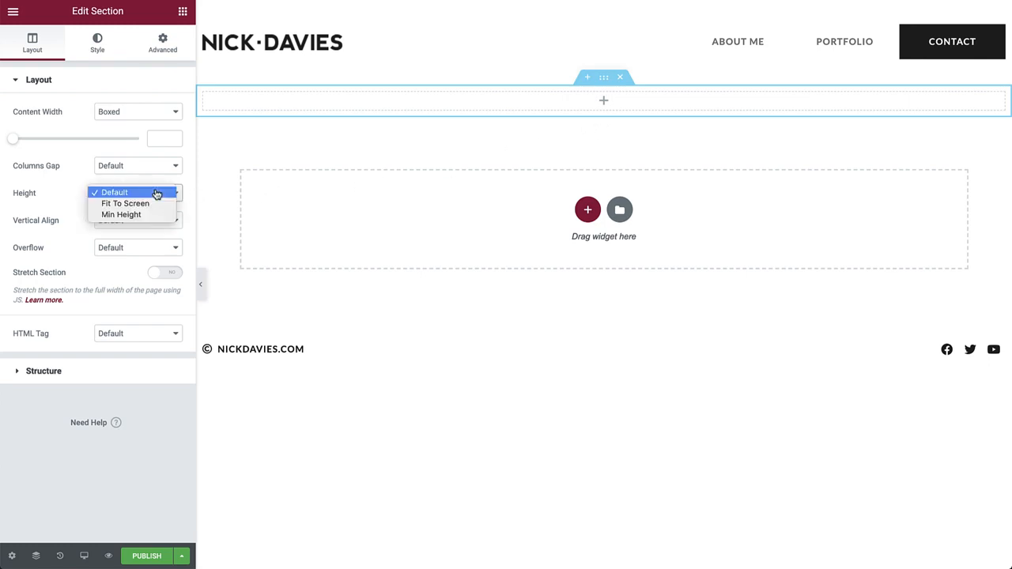
left_click(134, 215)
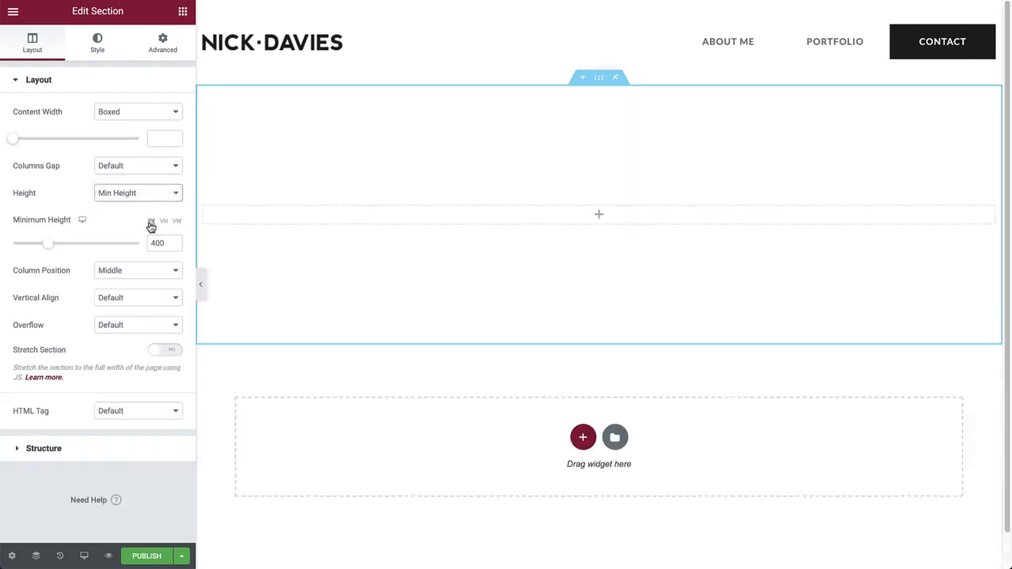
left_click(163, 221)
left_click(158, 242)
type("70")
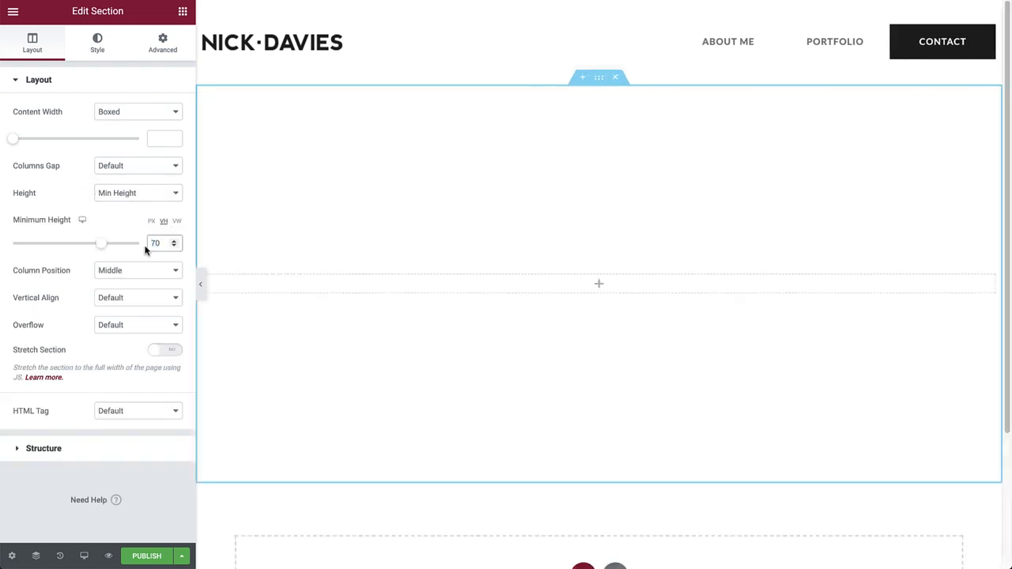
Set the section's column position to Stretch and its vertical alignment to Middle
left_click(148, 269)
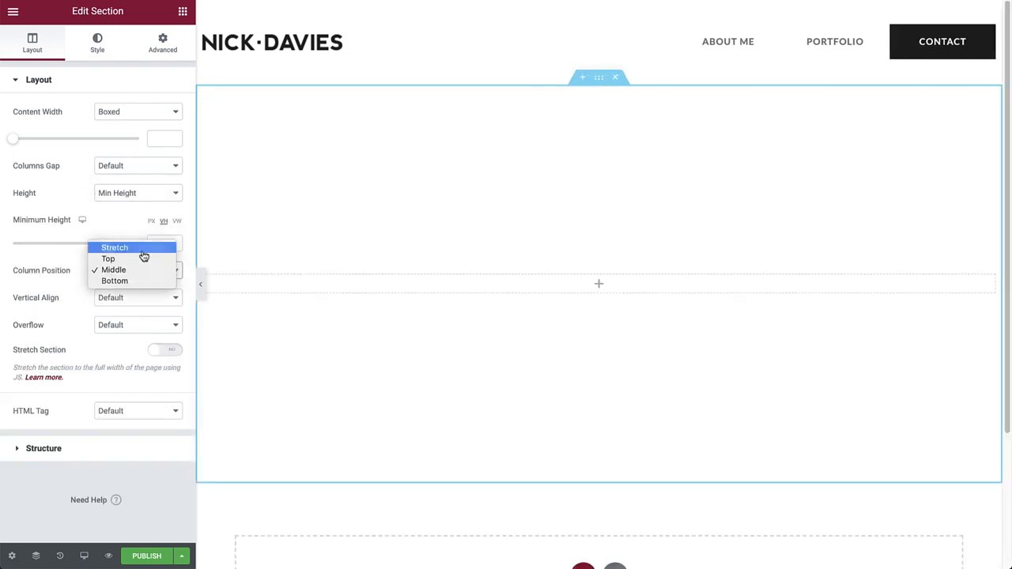
left_click(144, 248)
left_click(139, 297)
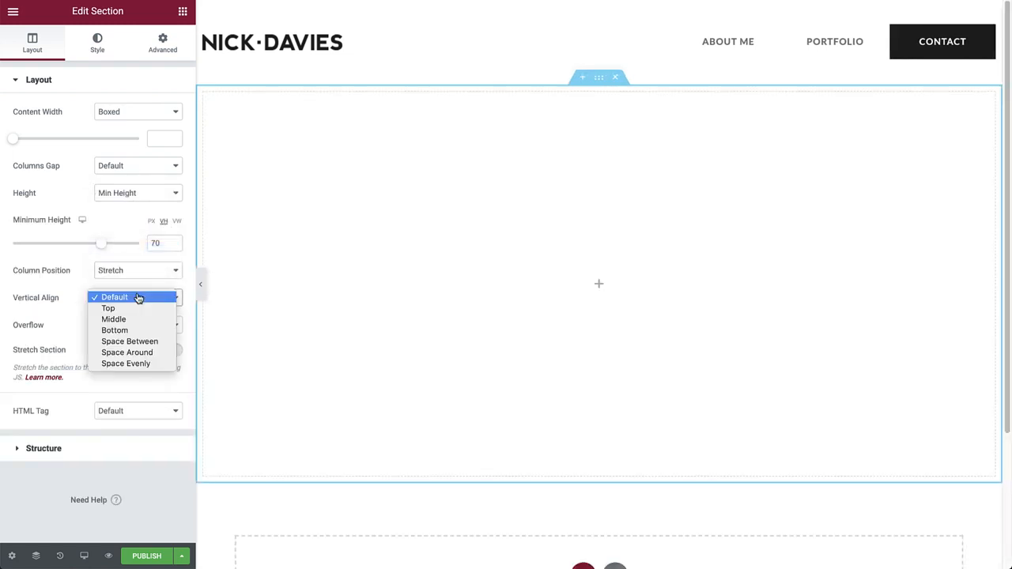
left_click(131, 320)
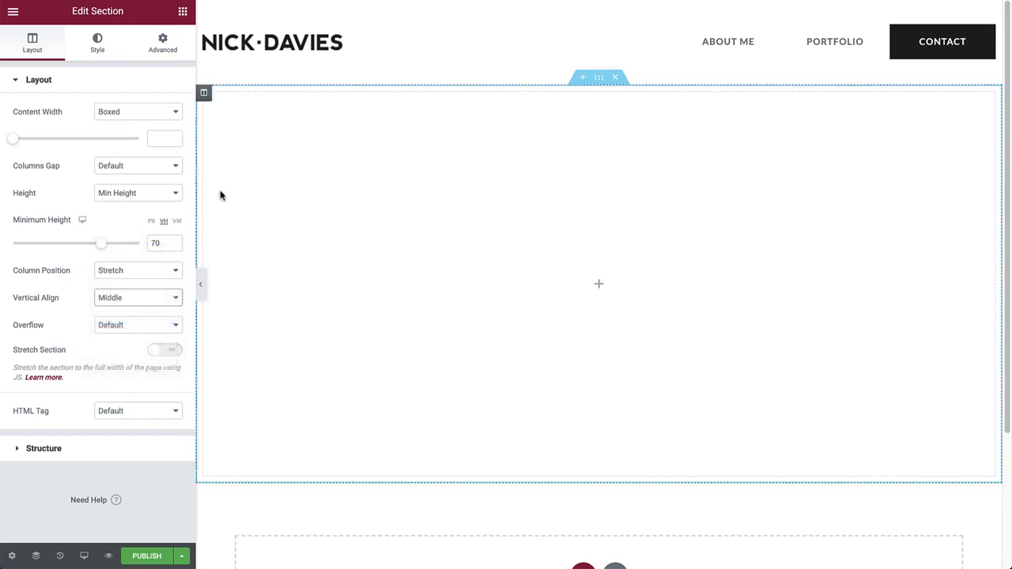
Give the section's column a classic background that dynamically uses the post's Featured Image
left_click(203, 93)
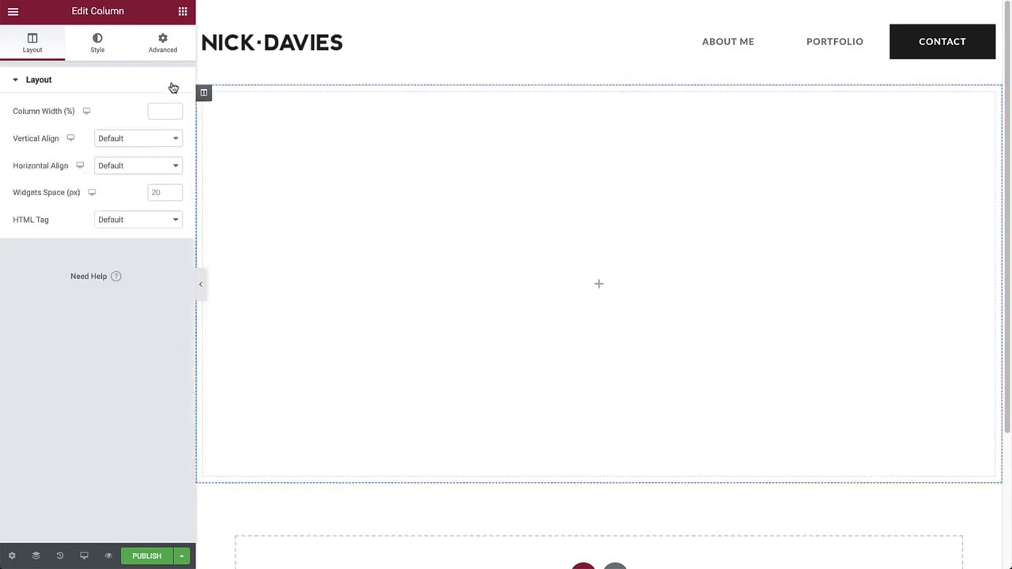
left_click(105, 44)
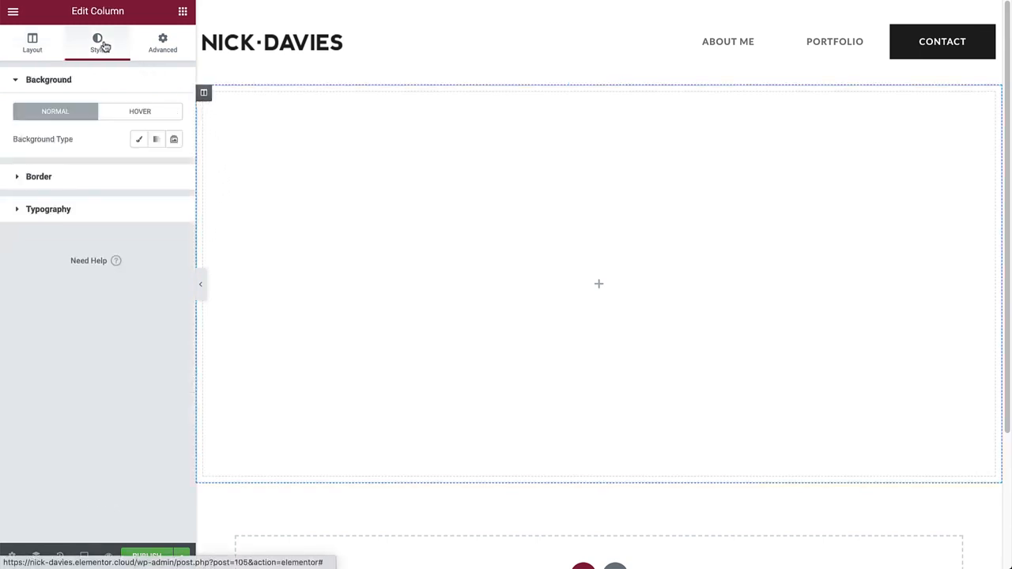
left_click(136, 140)
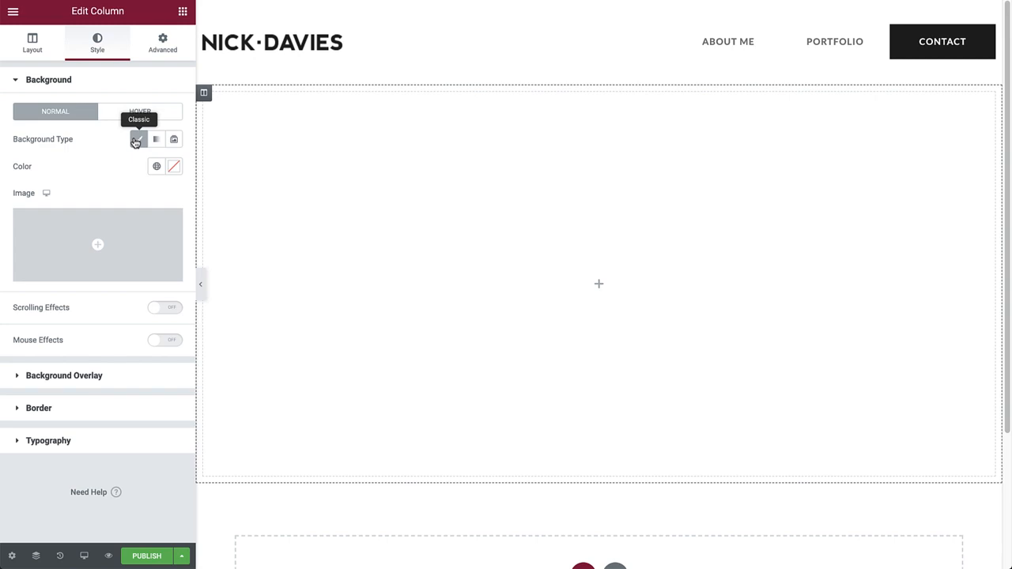
left_click(173, 275)
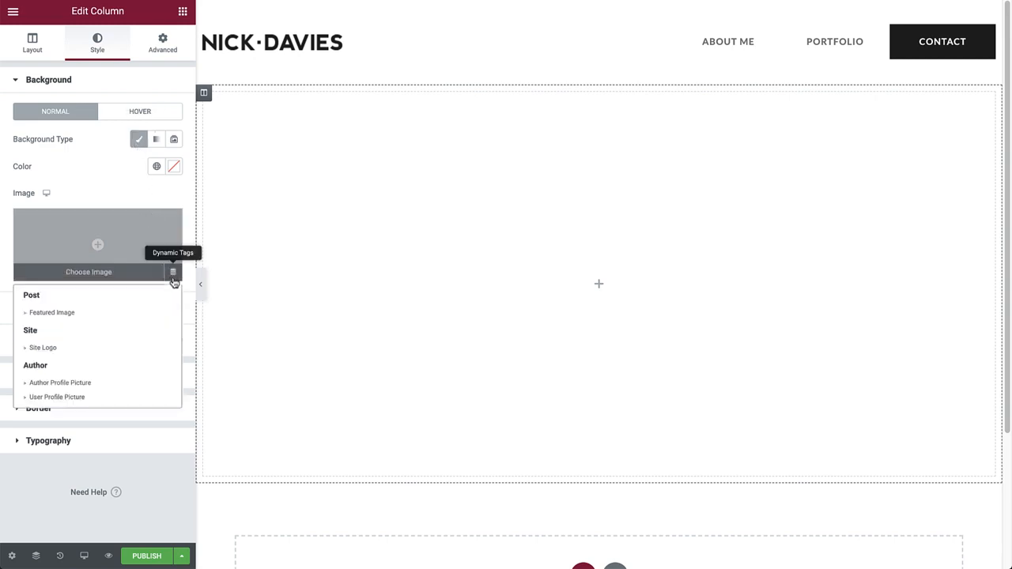
left_click(62, 314)
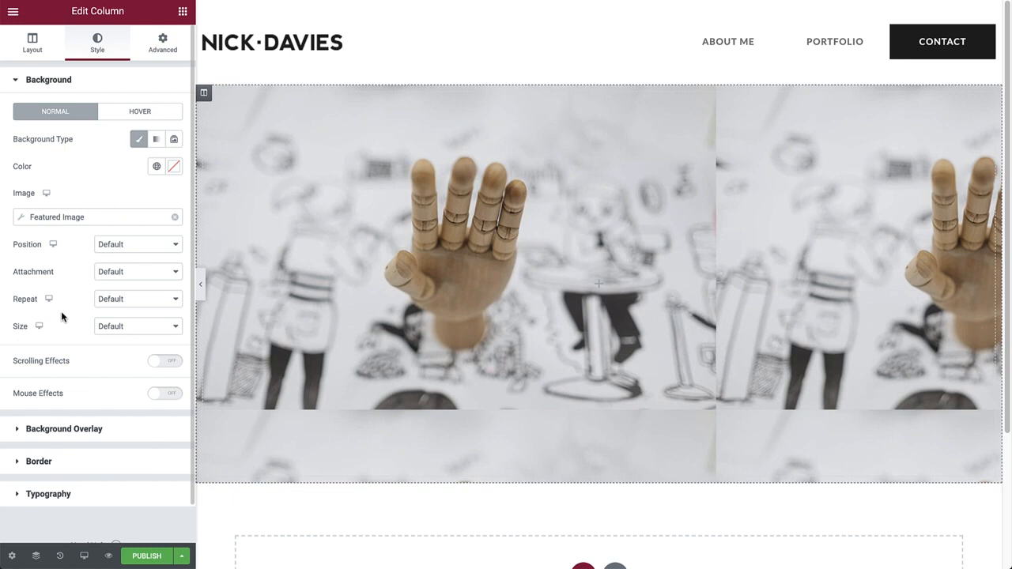
Set the column background image's position to Center Center and its size to Cover
left_click(120, 248)
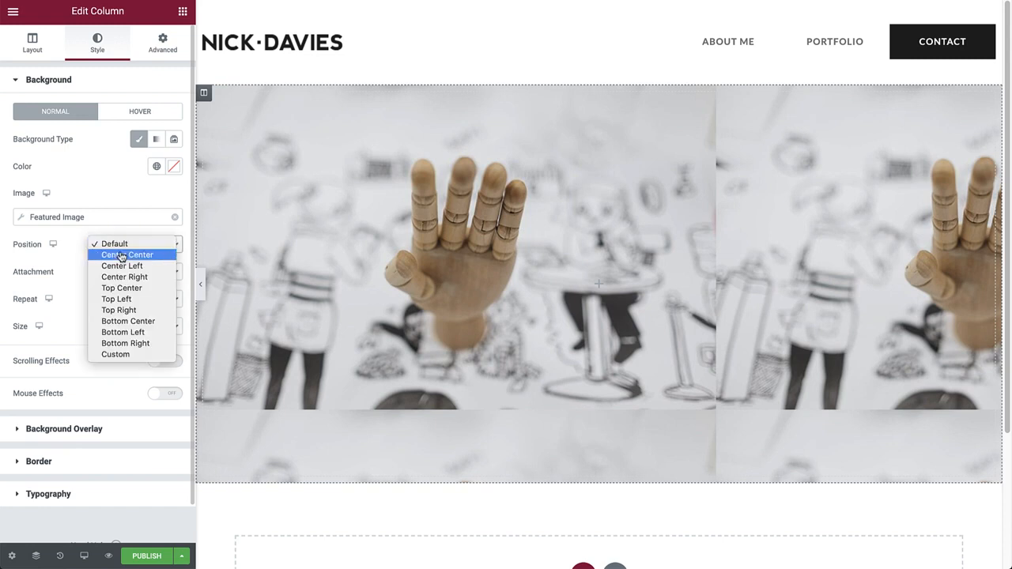
left_click(121, 255)
left_click(136, 327)
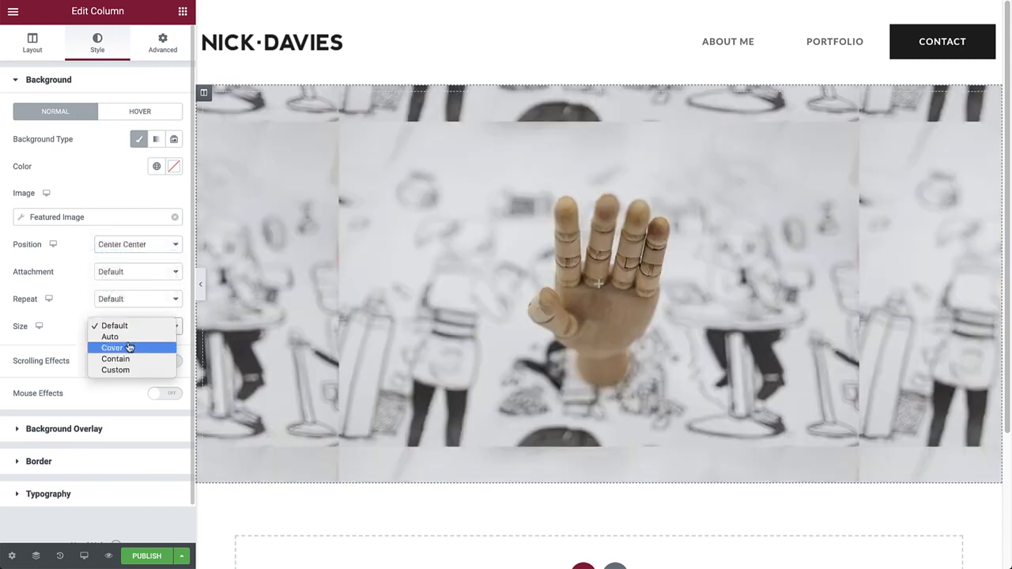
left_click(127, 350)
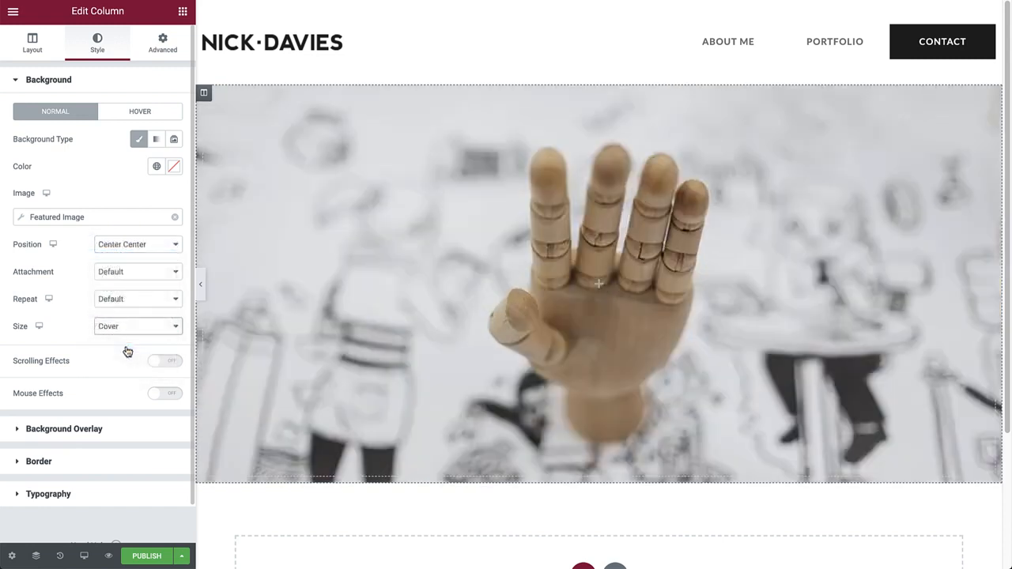
Add a classic background overlay to the column in the global Primary color
left_click(106, 429)
left_click(156, 172)
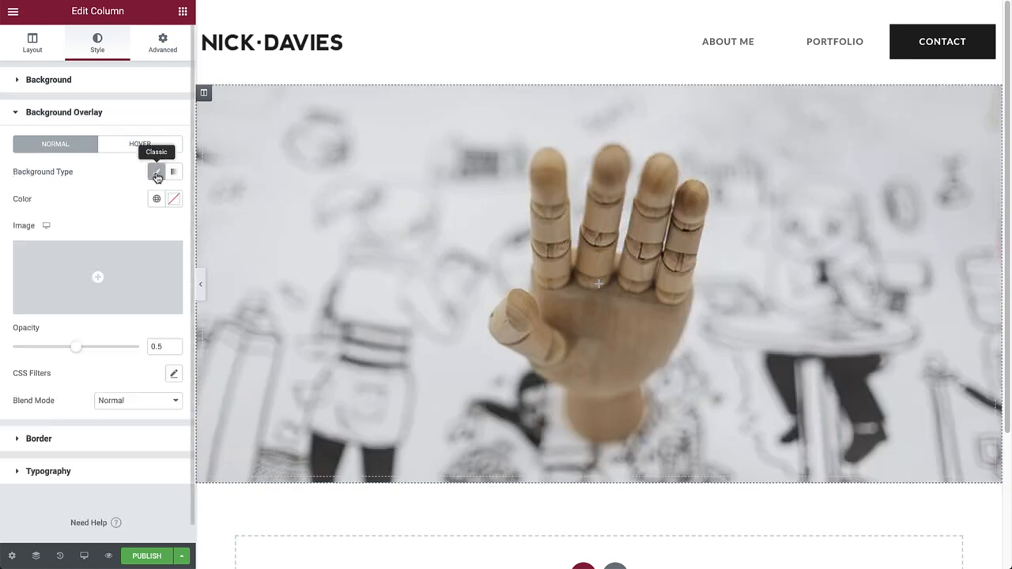
left_click(157, 198)
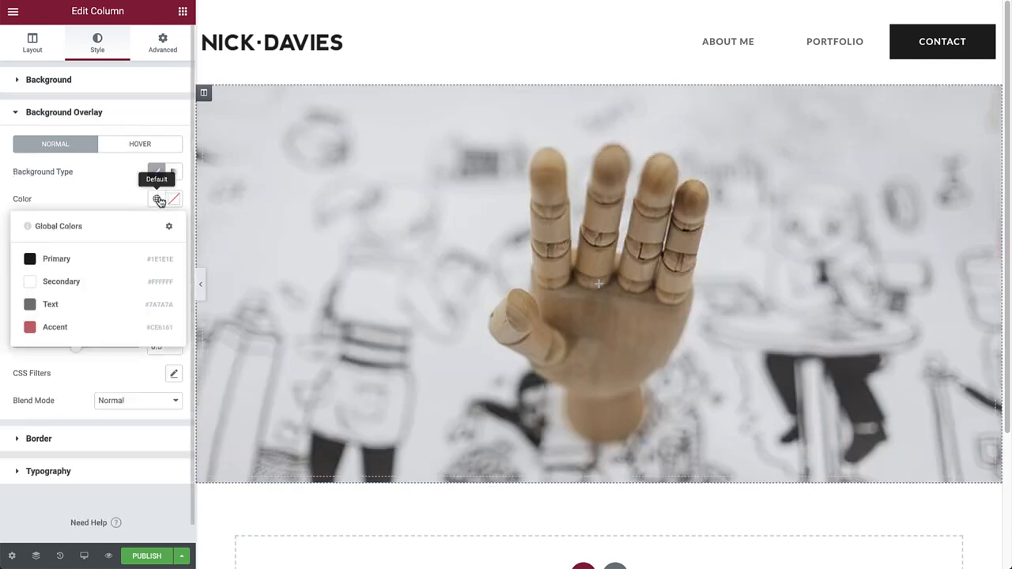
left_click(100, 259)
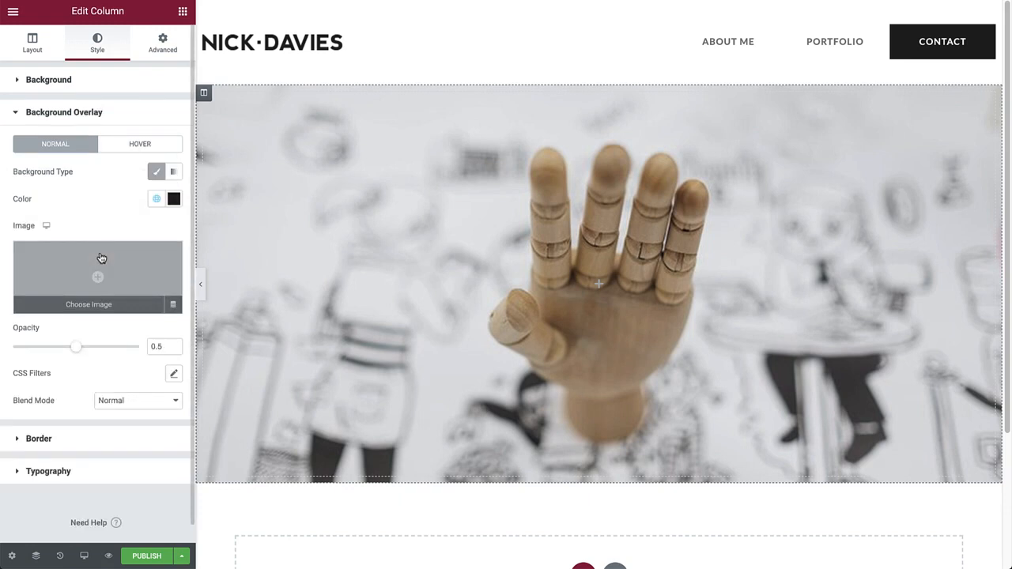
Place a Post Title widget in the featured-image column and center its alignment
left_click(183, 11)
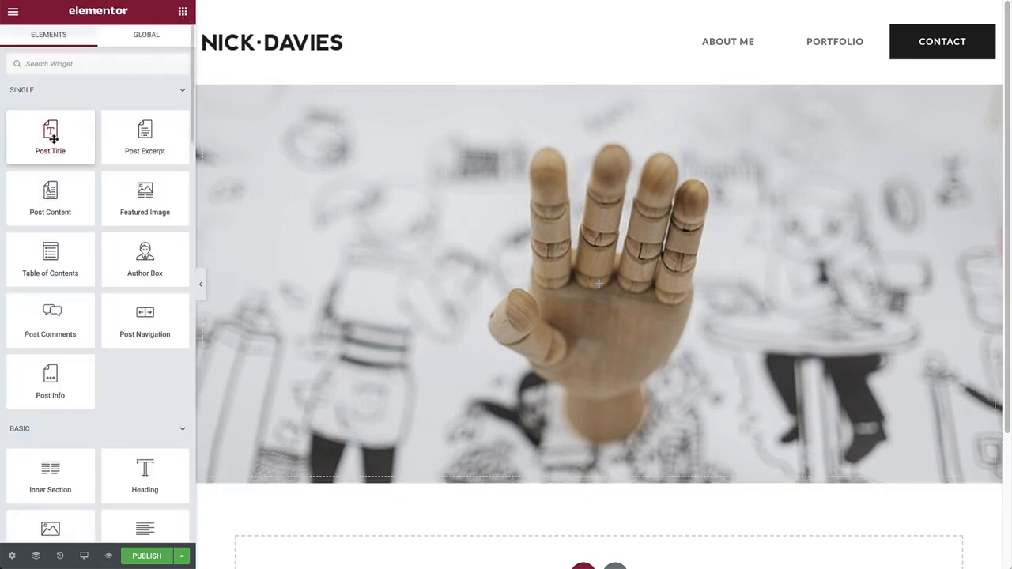
left_click_drag(53, 138, 529, 312)
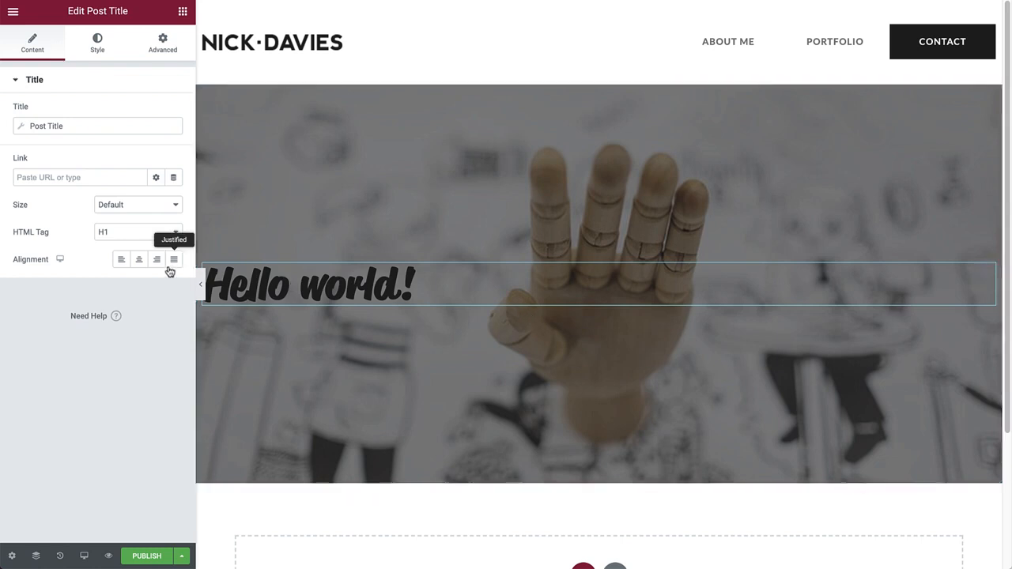
left_click(139, 260)
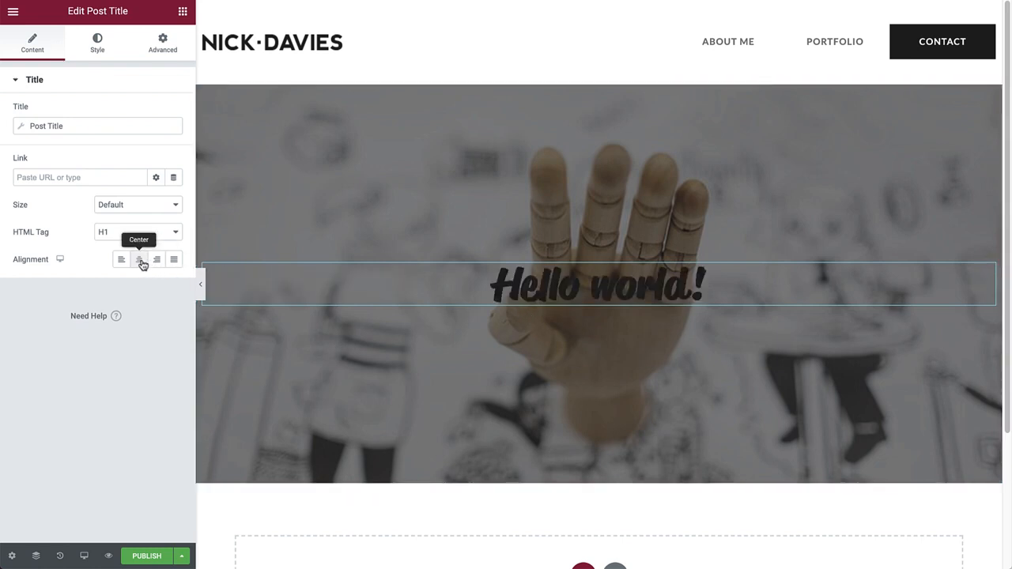
Style the post title with the global Secondary text color and the Primary Headline global font
left_click(97, 43)
left_click(157, 112)
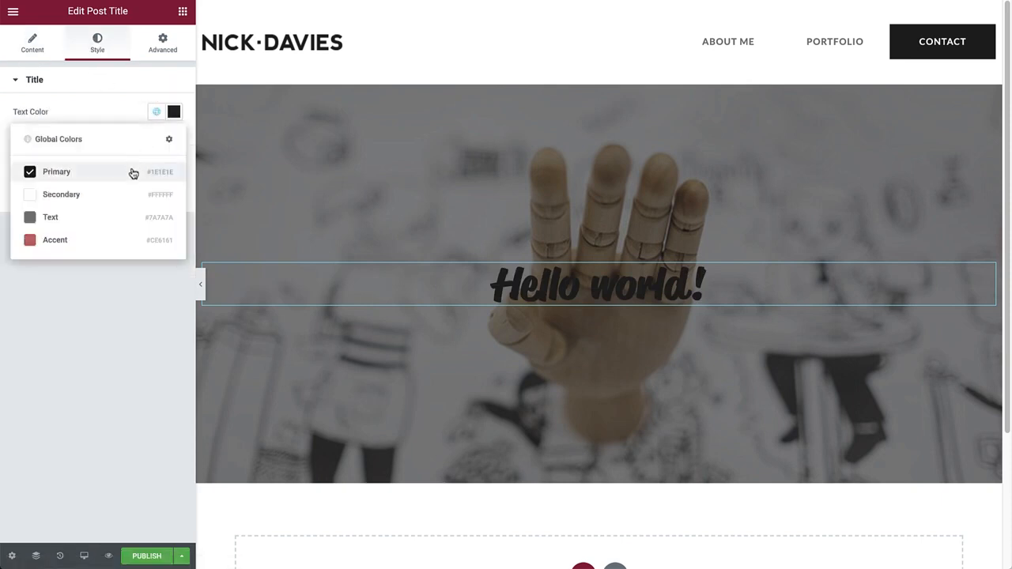
left_click(124, 193)
left_click(156, 139)
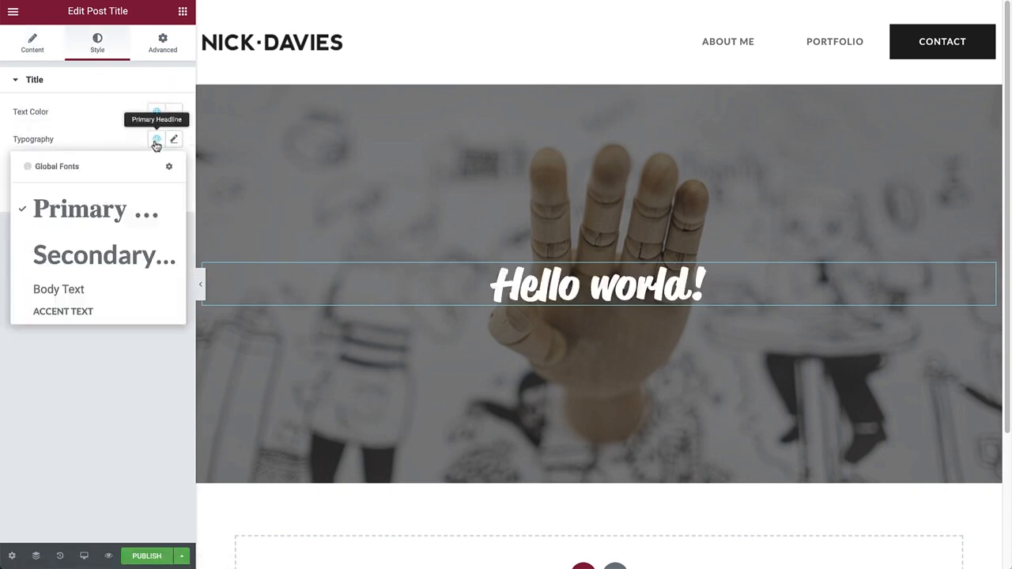
left_click(68, 223)
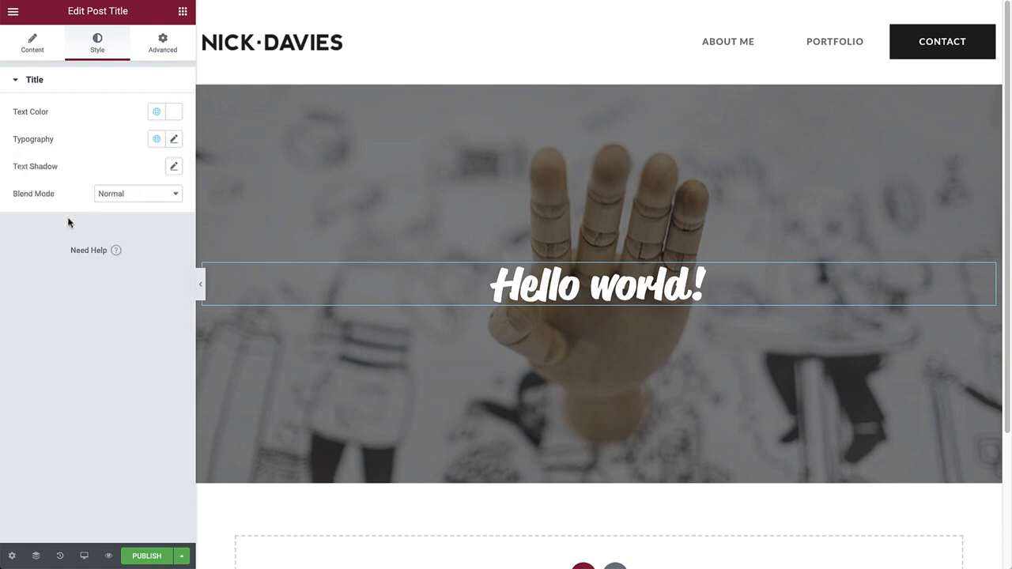
Unlink the post title's padding values and set its top padding to 100 px
left_click(159, 51)
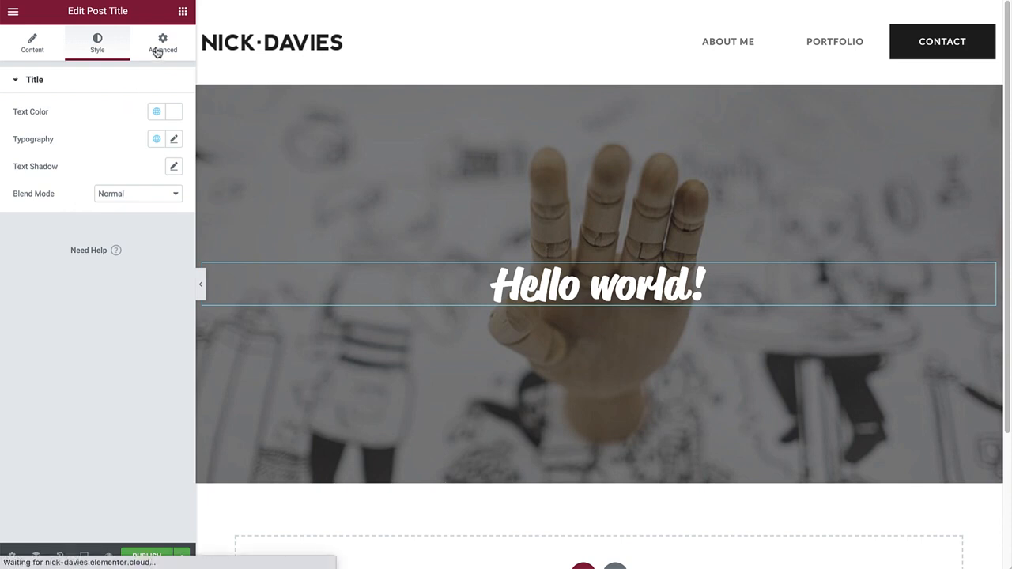
left_click(168, 199)
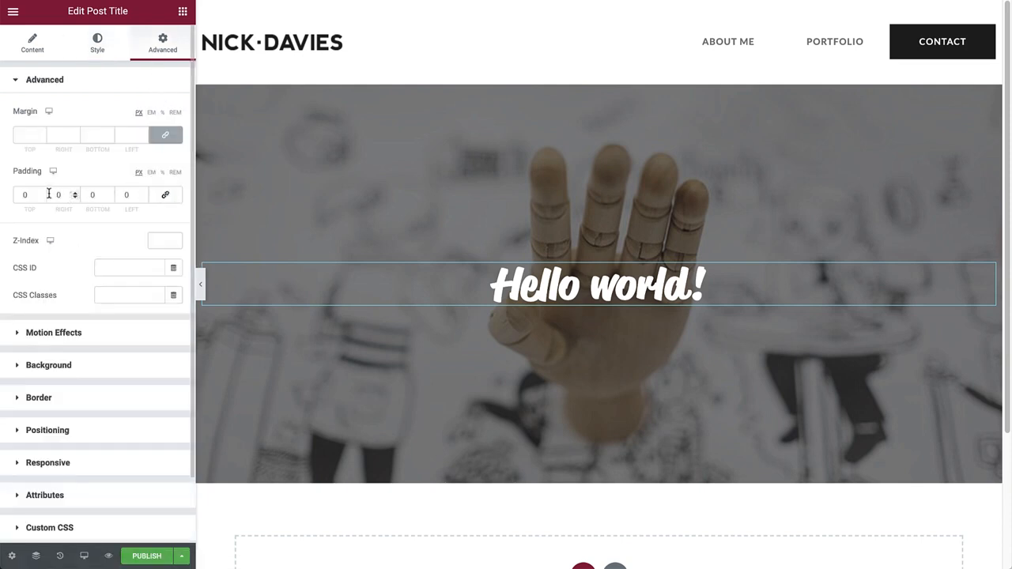
left_click(25, 194)
type("100")
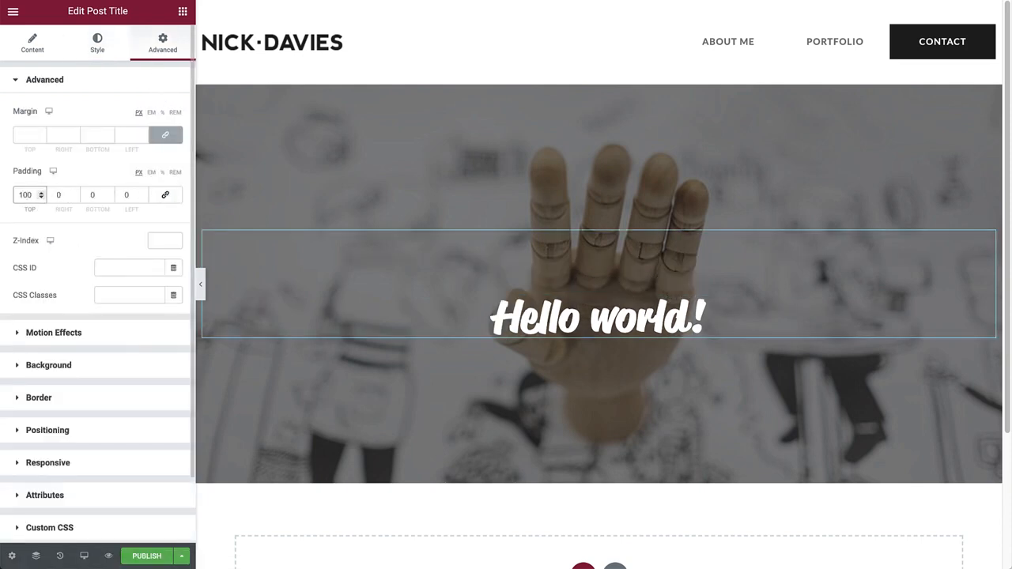
Find the Text Editor widget and place it directly below the post title
left_click(182, 11)
type("text ed")
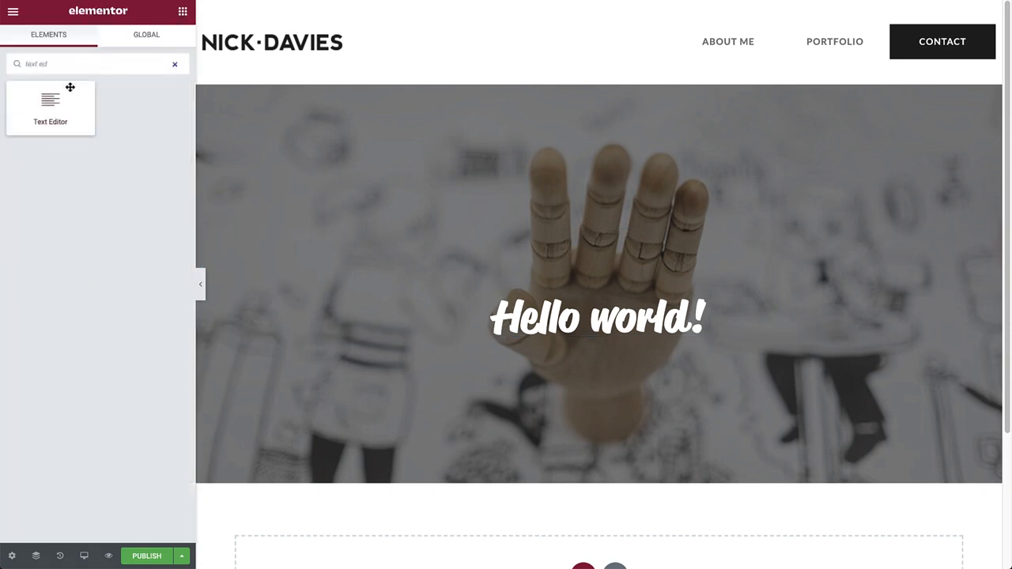
left_click_drag(51, 103, 609, 341)
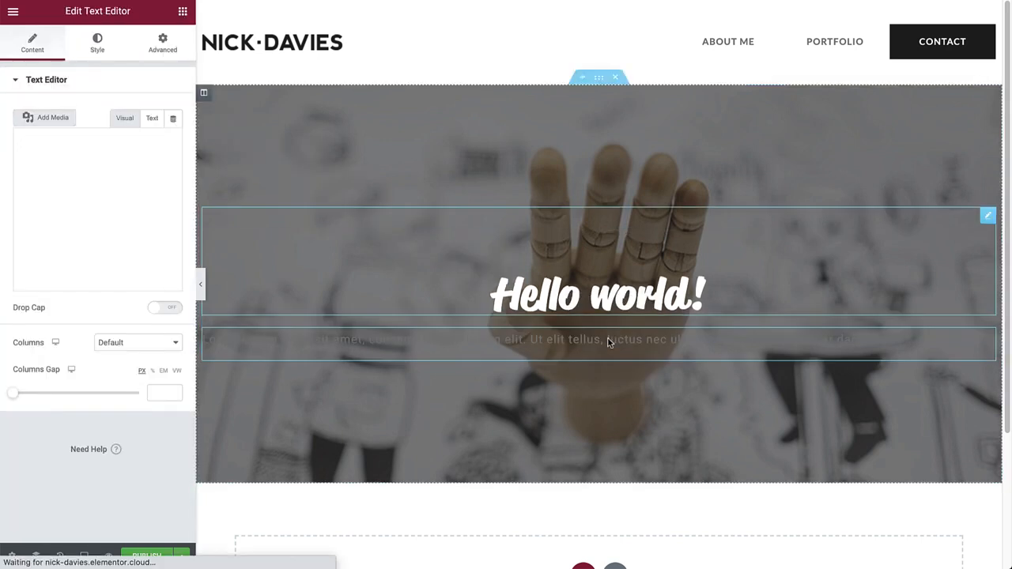
Fill the text widget with the dynamic Post Excerpt and style it centered in the white global color
left_click(174, 118)
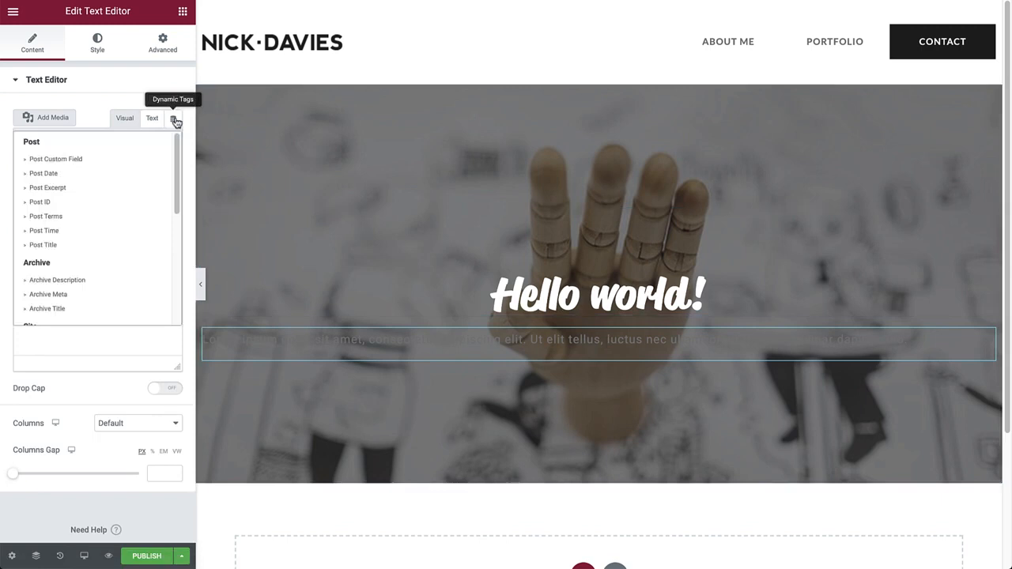
left_click(47, 188)
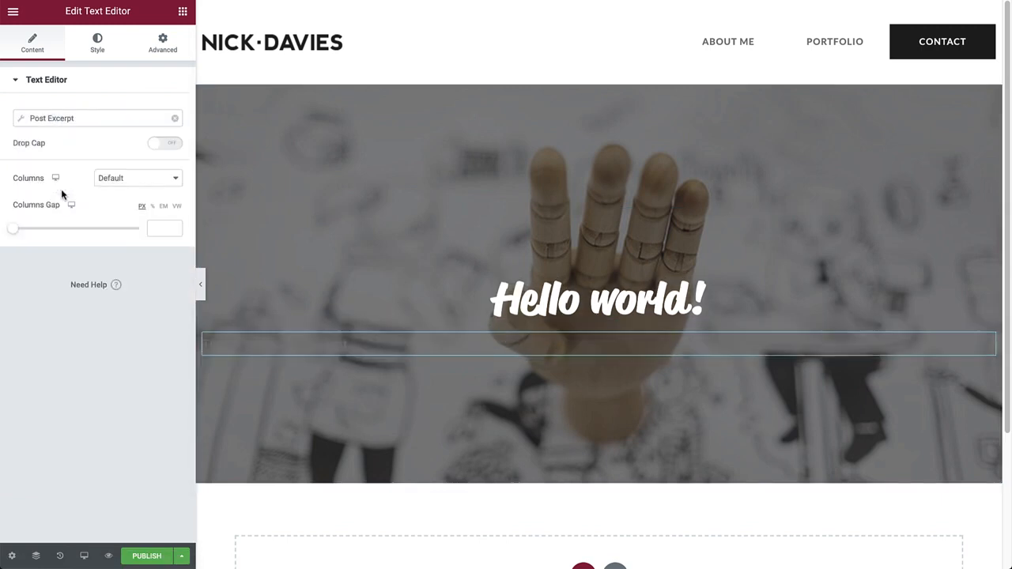
left_click(101, 38)
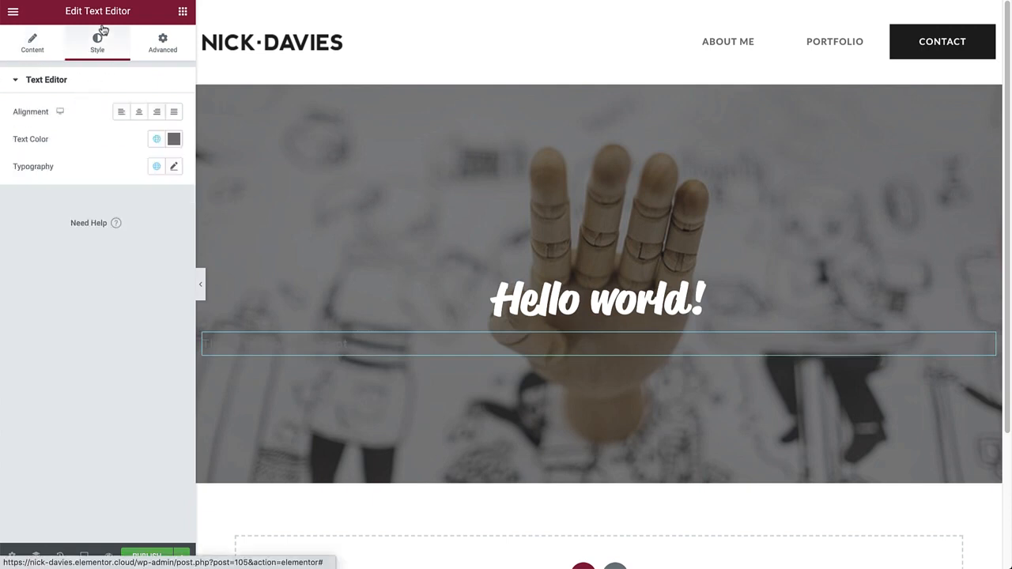
left_click(140, 112)
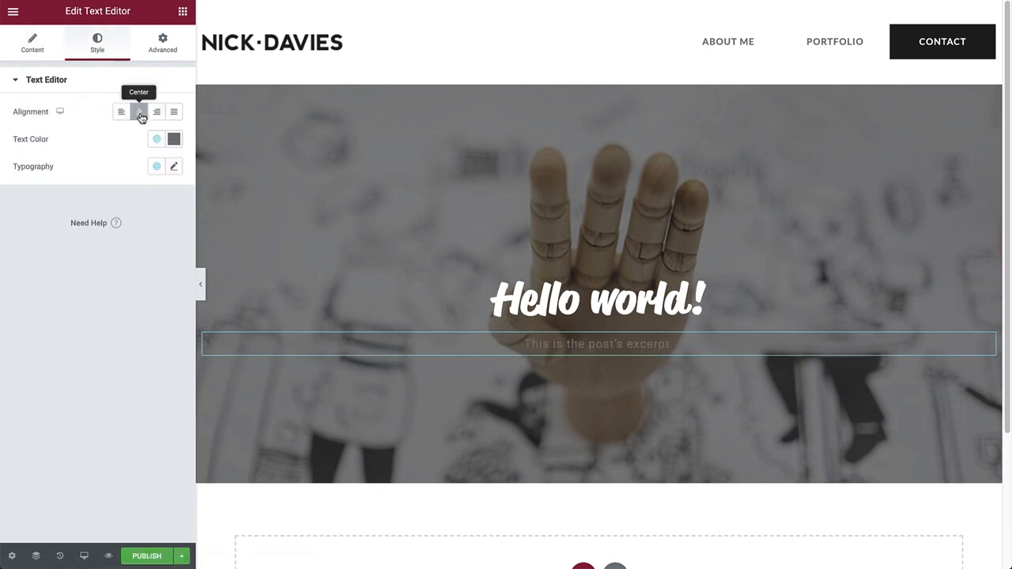
left_click(155, 139)
left_click(95, 221)
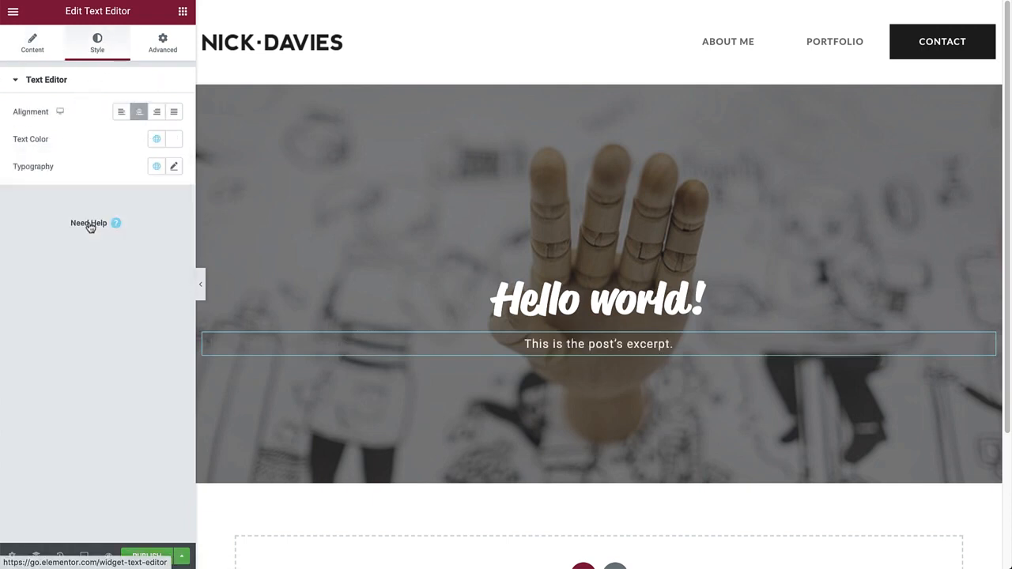
Find the Share Buttons widget and place it directly below the post excerpt
left_click(182, 11)
type("sh")
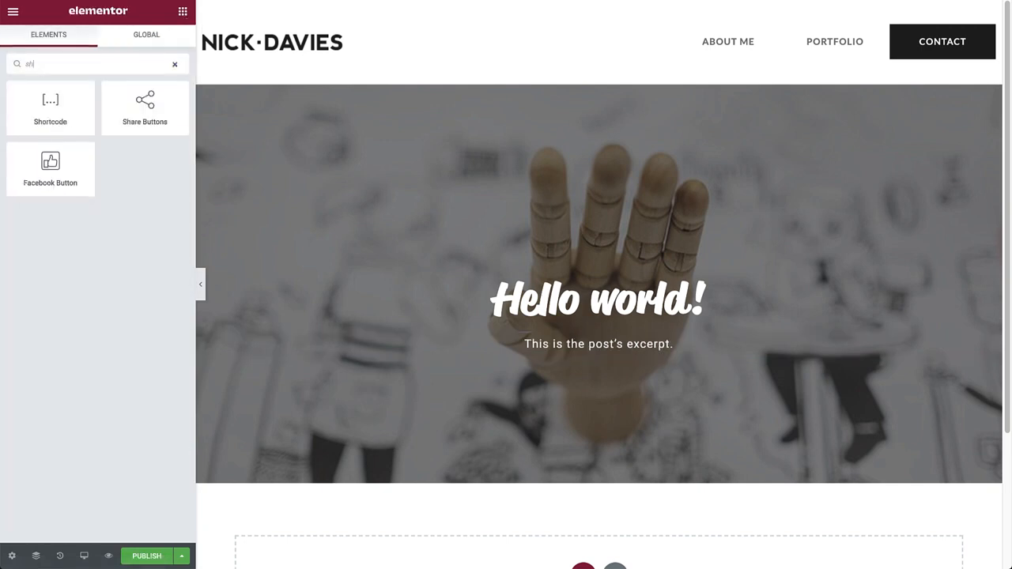
type("are")
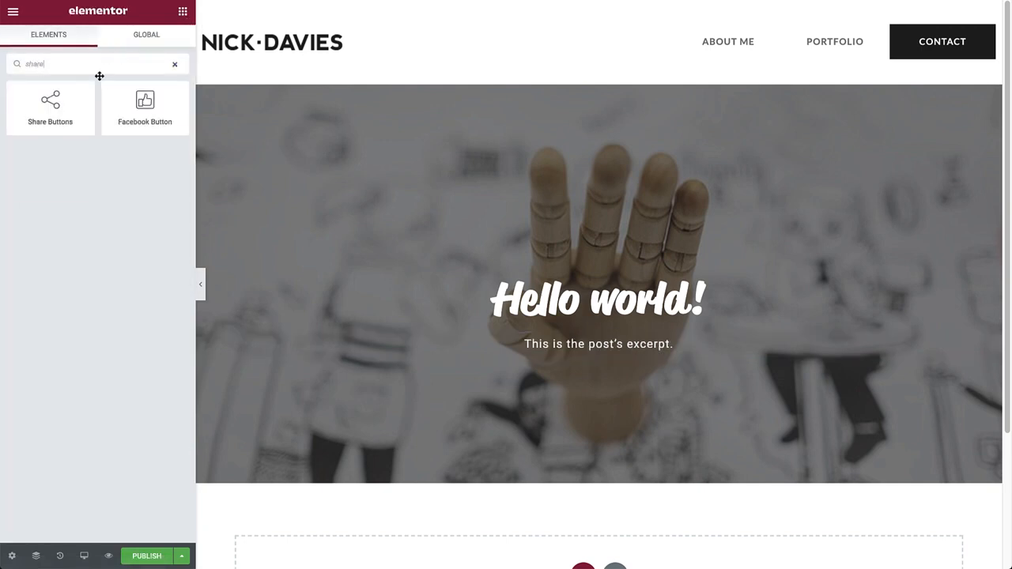
left_click_drag(55, 101, 610, 357)
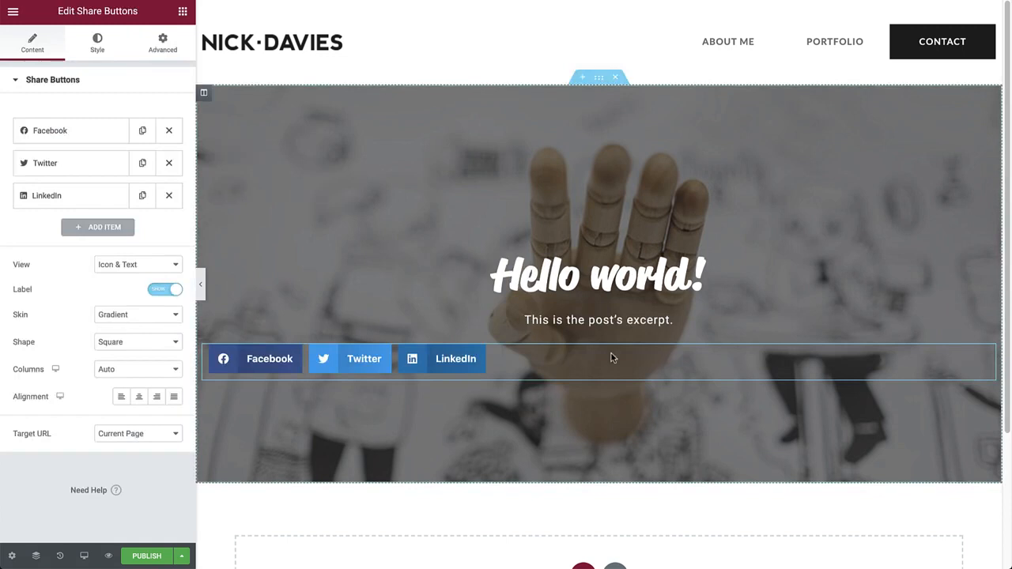
Add a fourth share button to the widget with WhatsApp as its network
left_click(103, 230)
left_click(120, 260)
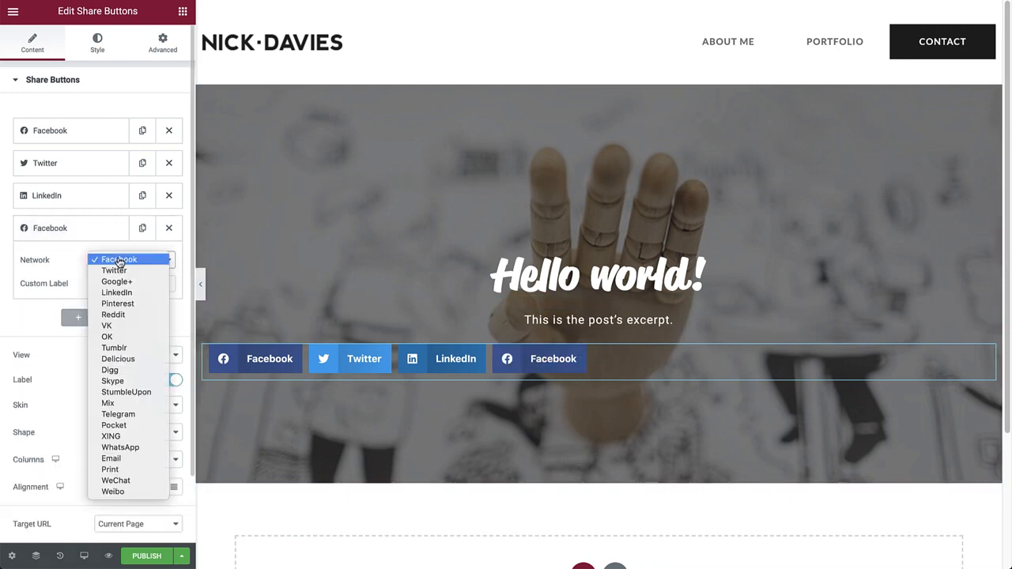
left_click(151, 450)
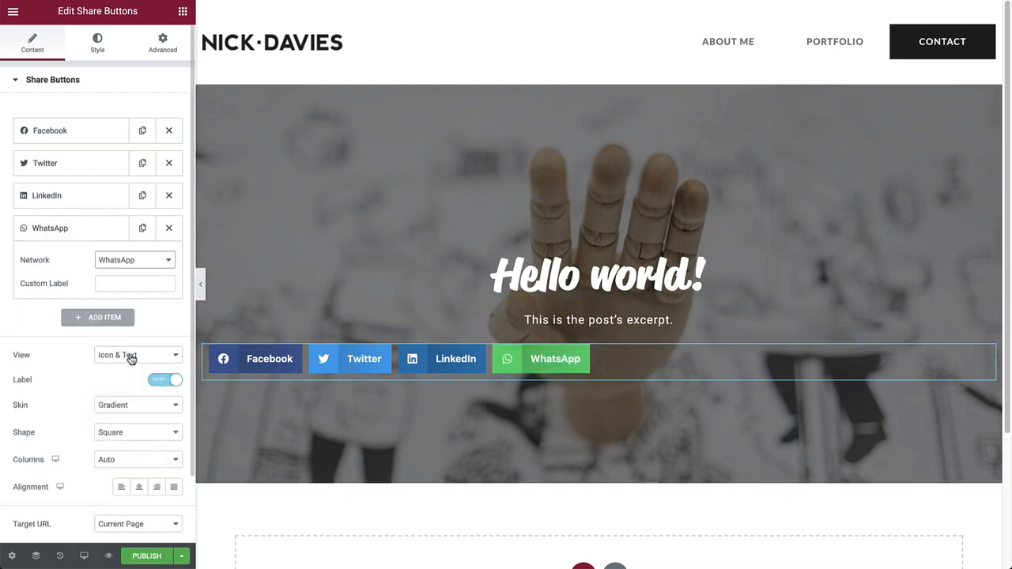
Show the share buttons in Icon view with the Flat skin and center their alignment
left_click(131, 356)
left_click(129, 365)
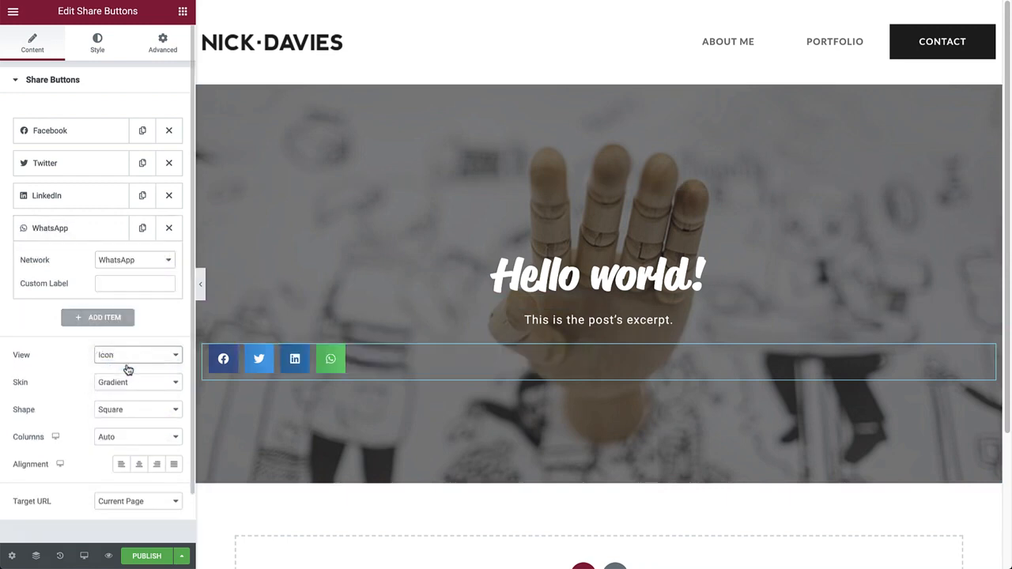
left_click(131, 381)
left_click(131, 424)
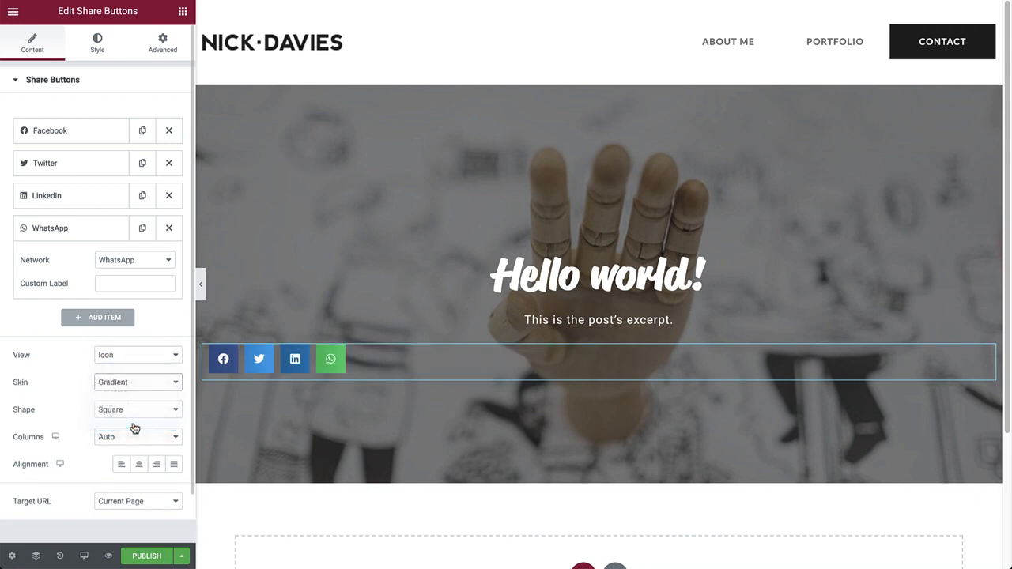
left_click(140, 464)
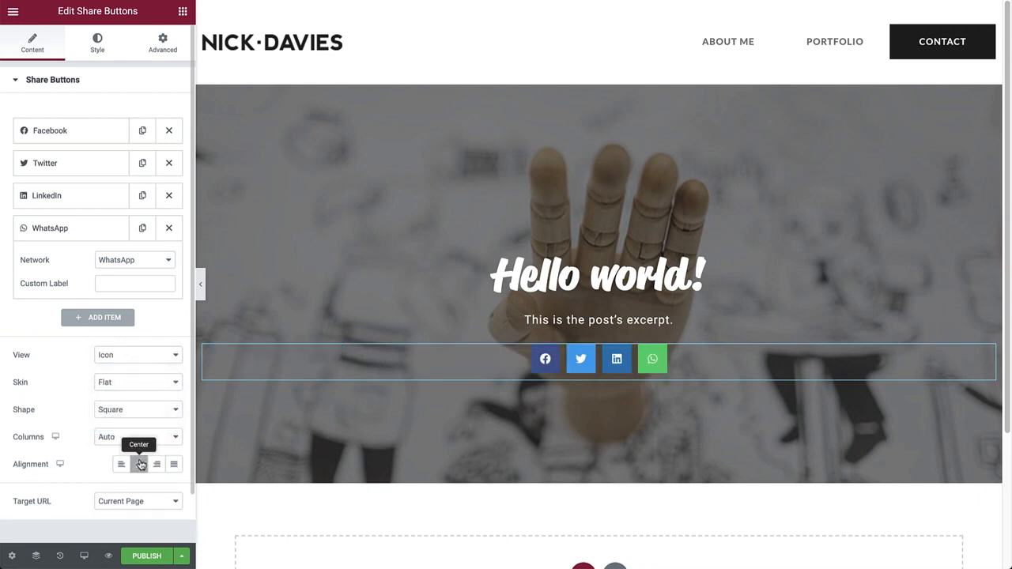
Set the share buttons' columns gap to 16 and their color mode to Custom
left_click(88, 54)
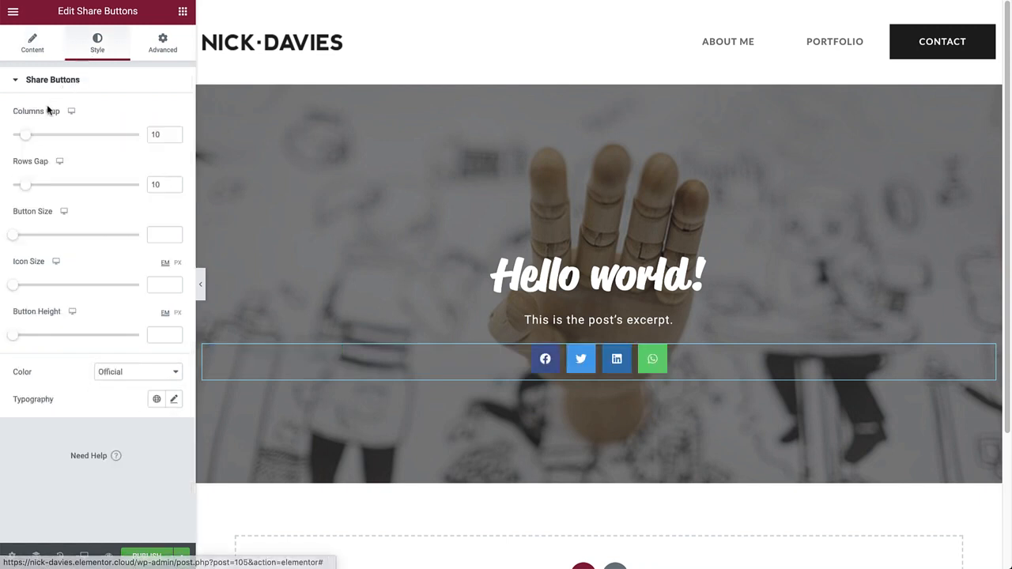
left_click_drag(27, 136, 34, 136)
left_click(162, 371)
left_click(162, 383)
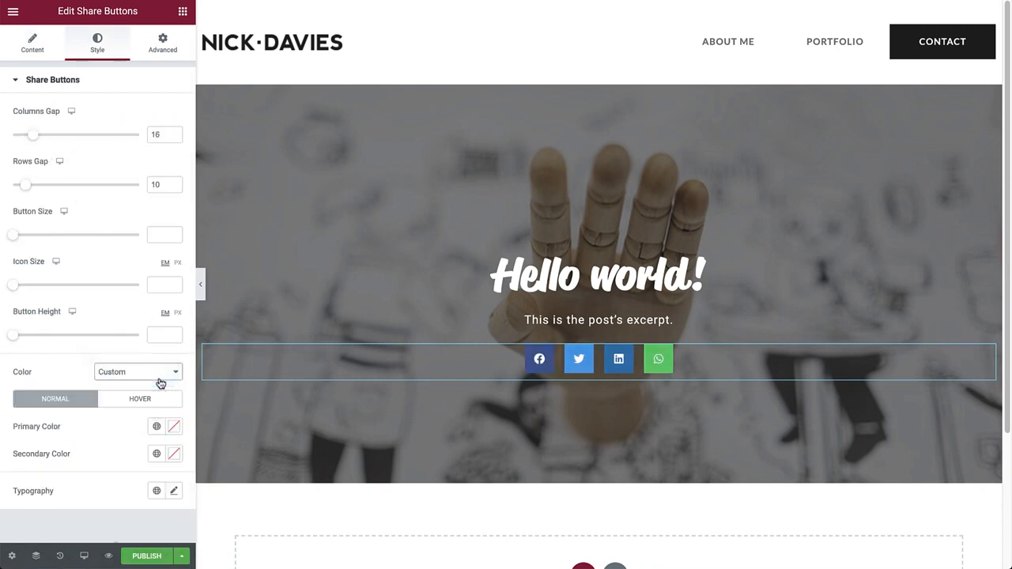
Make the share buttons' primary color fully transparent, using #02010100
left_click(171, 426)
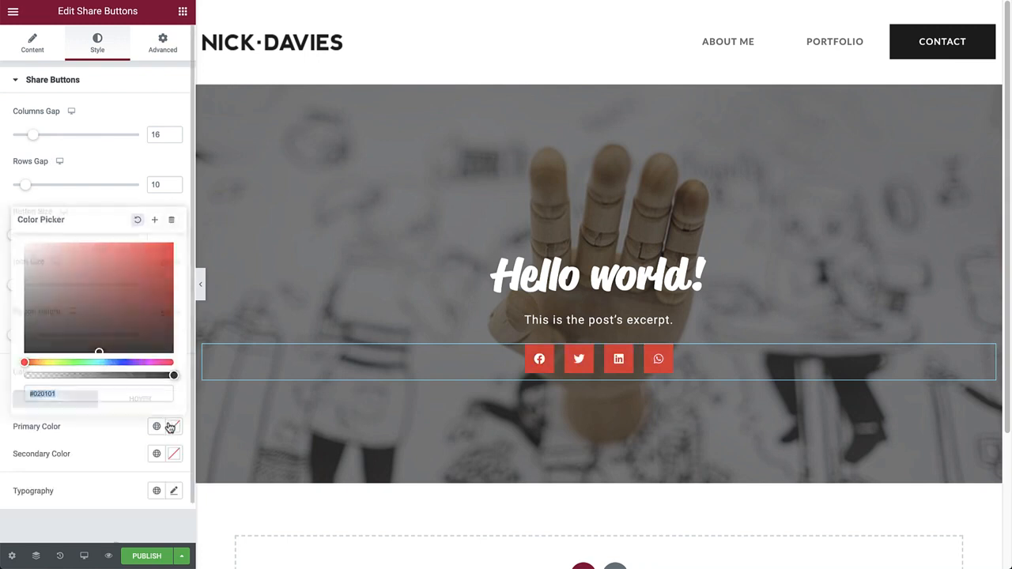
left_click(170, 376)
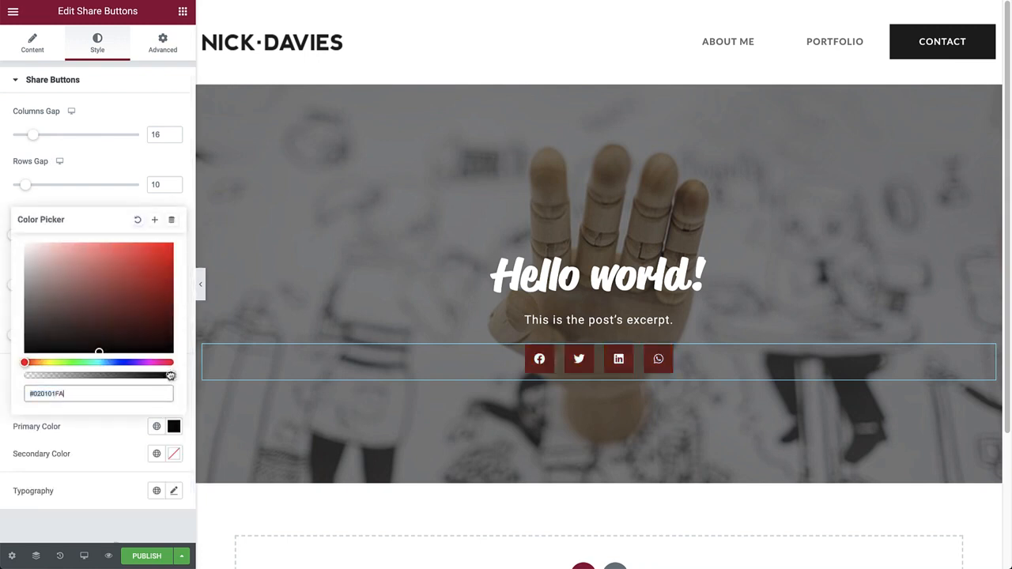
left_click_drag(170, 376, 1, 377)
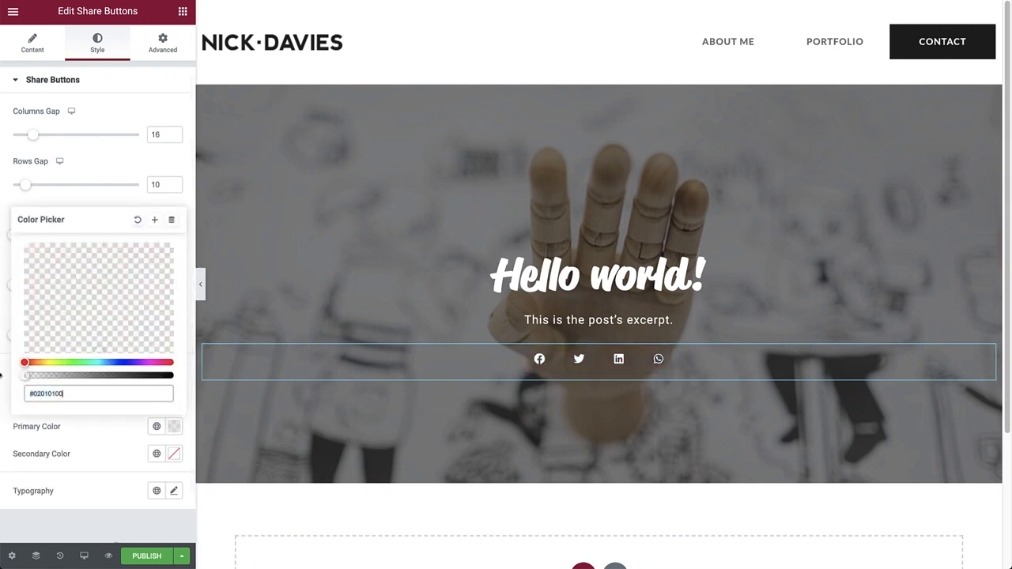
left_click(173, 429)
Find the Icon widget and place it below the share buttons in the hero column
left_click(182, 12)
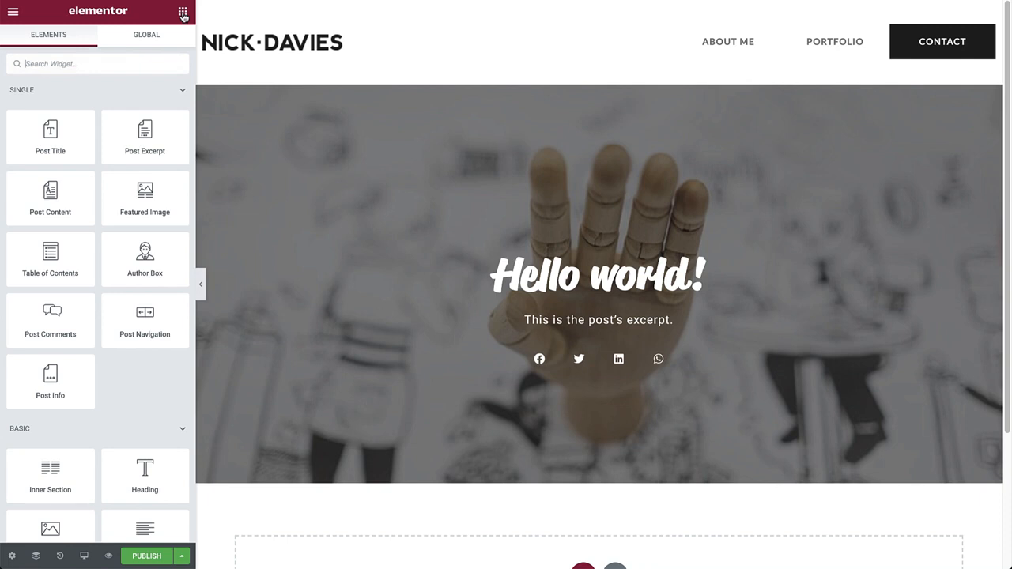
type("Icon")
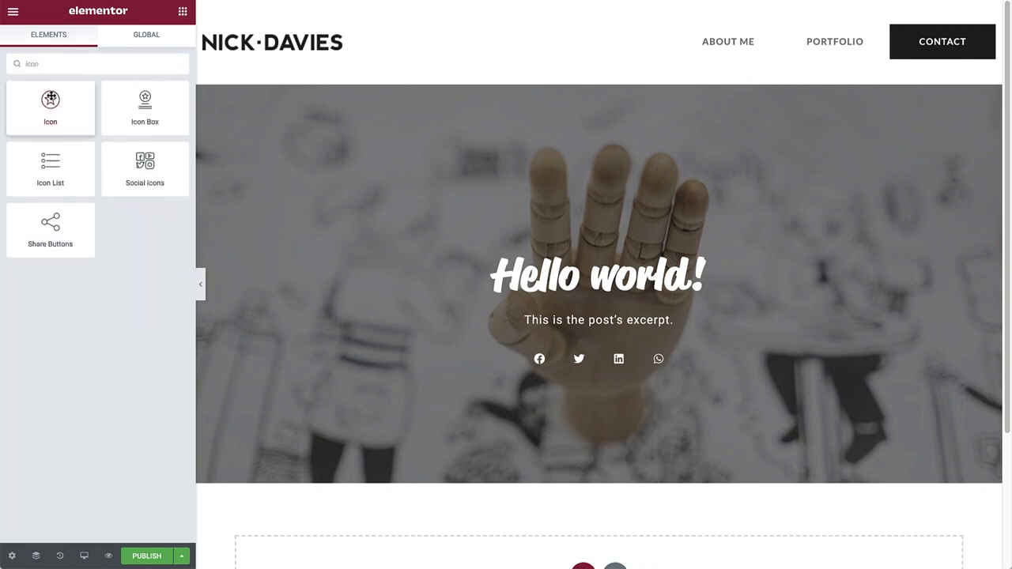
left_click_drag(49, 101, 611, 372)
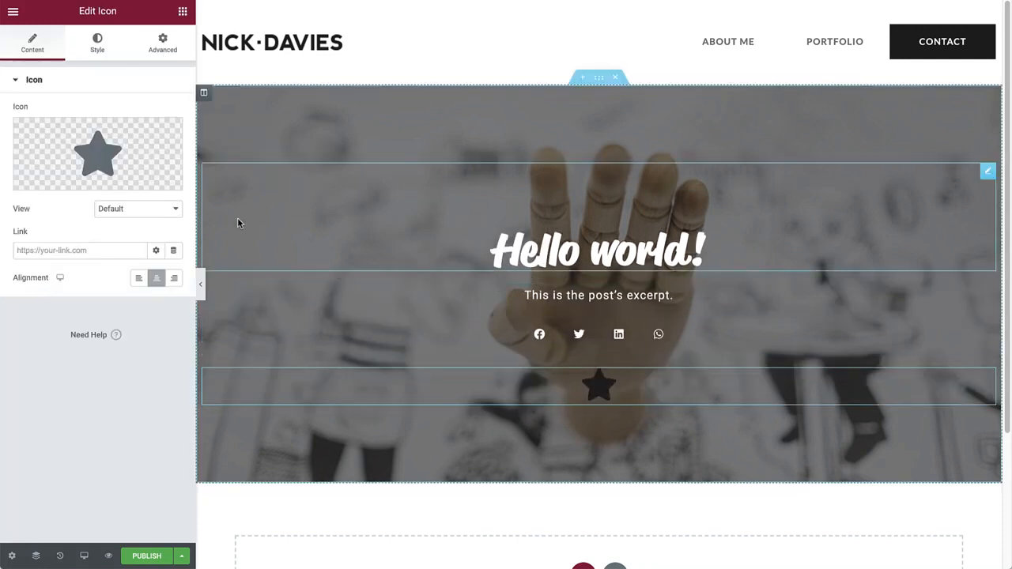
Search the icon library for "chev" and replace the star with the plain downward chevron
left_click(152, 162)
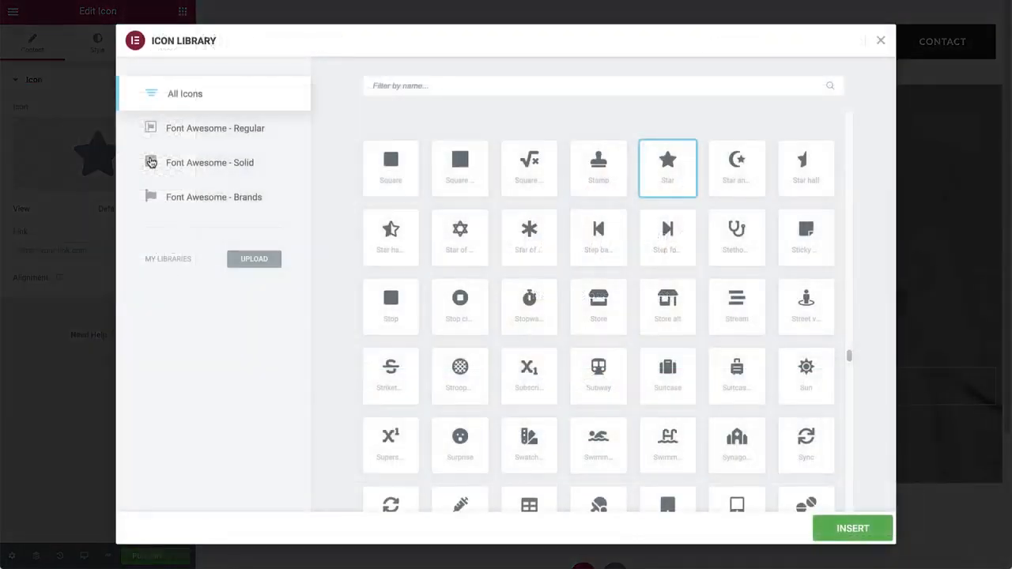
left_click(486, 86)
type("chev")
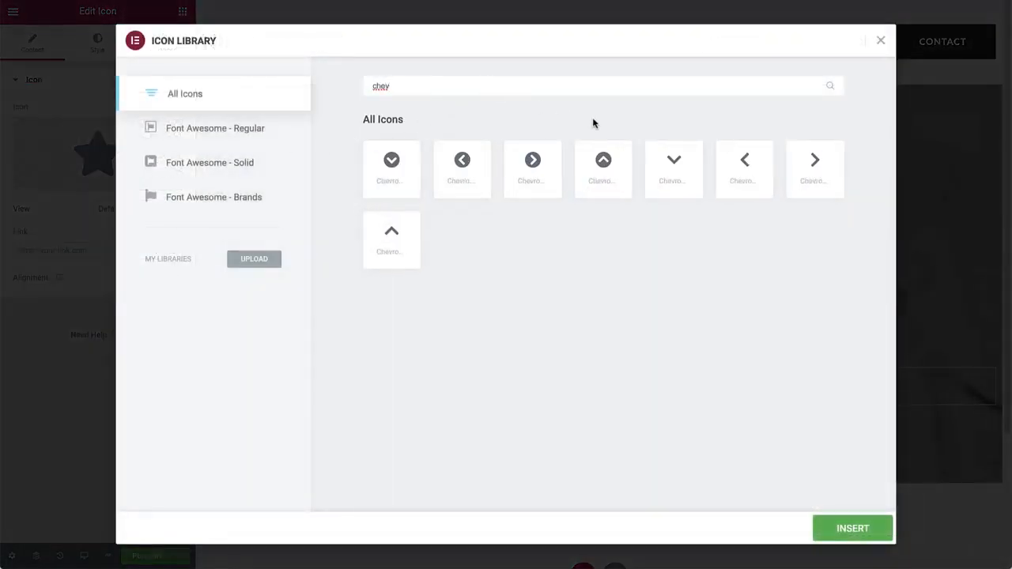
left_click(670, 161)
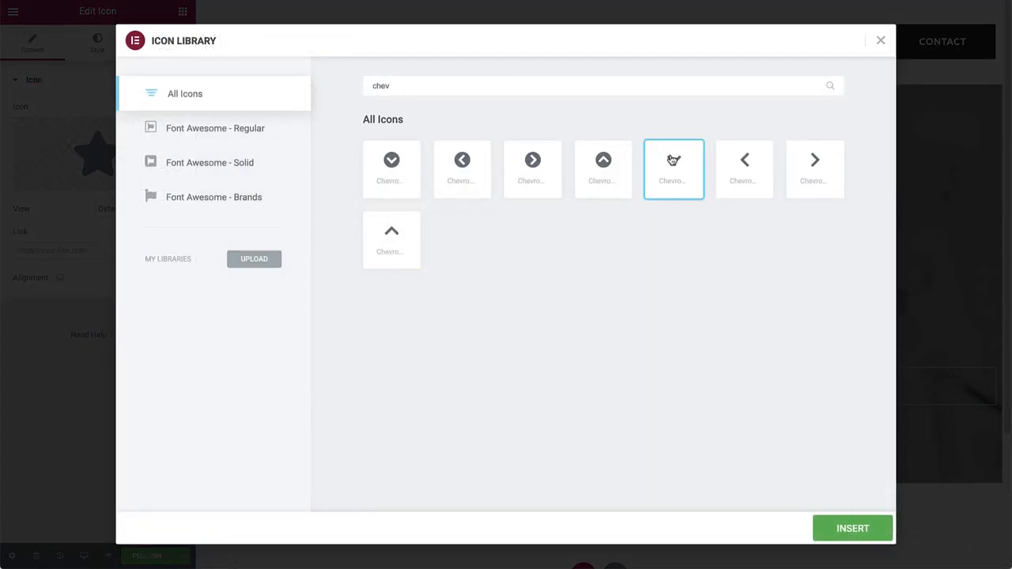
left_click(841, 526)
Give the chevron icon the white global primary color and set its size to 20
left_click(110, 52)
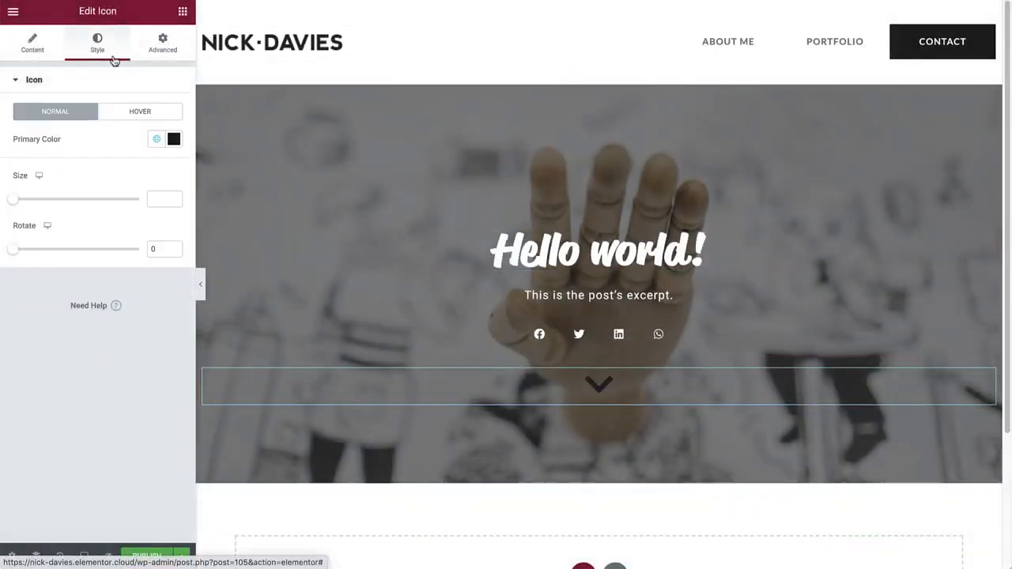
left_click(157, 139)
left_click(133, 219)
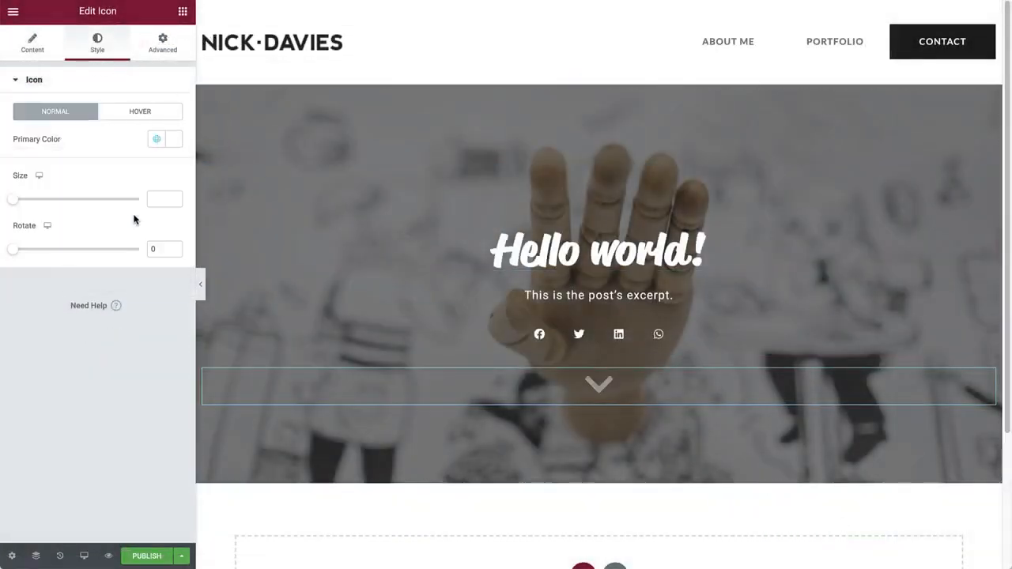
left_click(156, 199)
type("20")
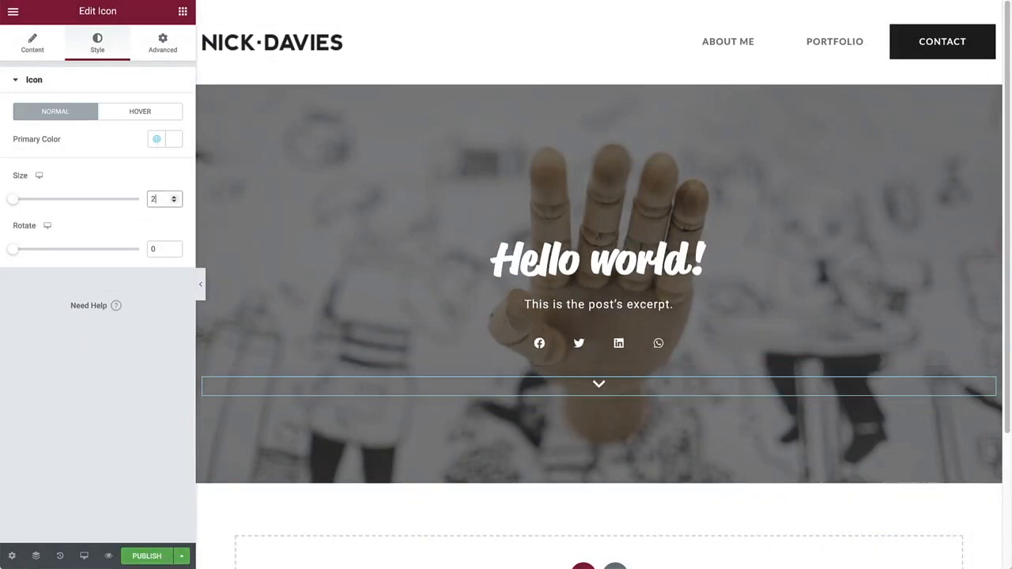
Unlink the chevron icon's padding, set it to 100 px top and 50 px bottom, and preview the hero without the editing panel
left_click(160, 35)
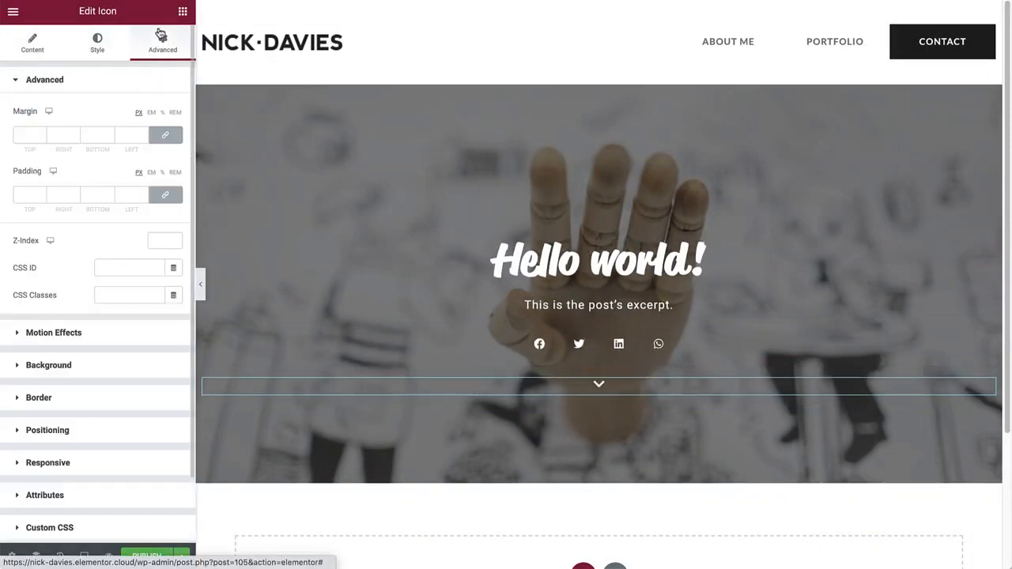
left_click(166, 195)
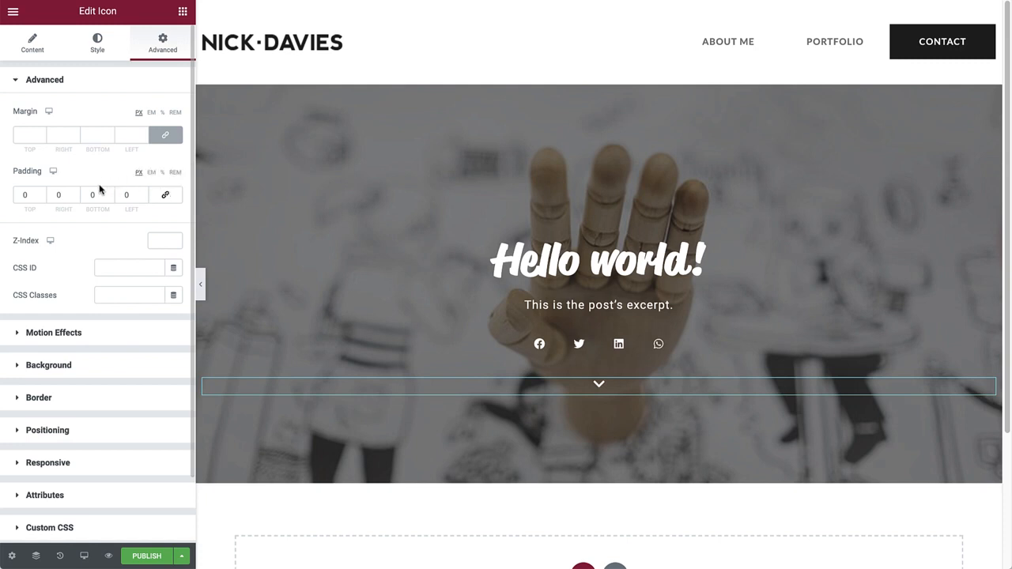
left_click(25, 194)
type("100")
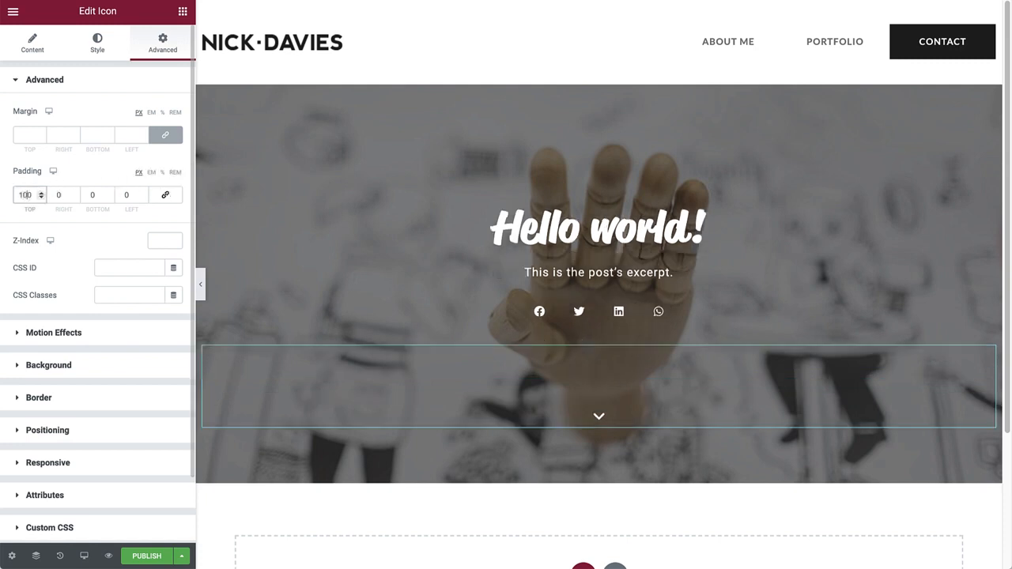
left_click(89, 198)
type("50")
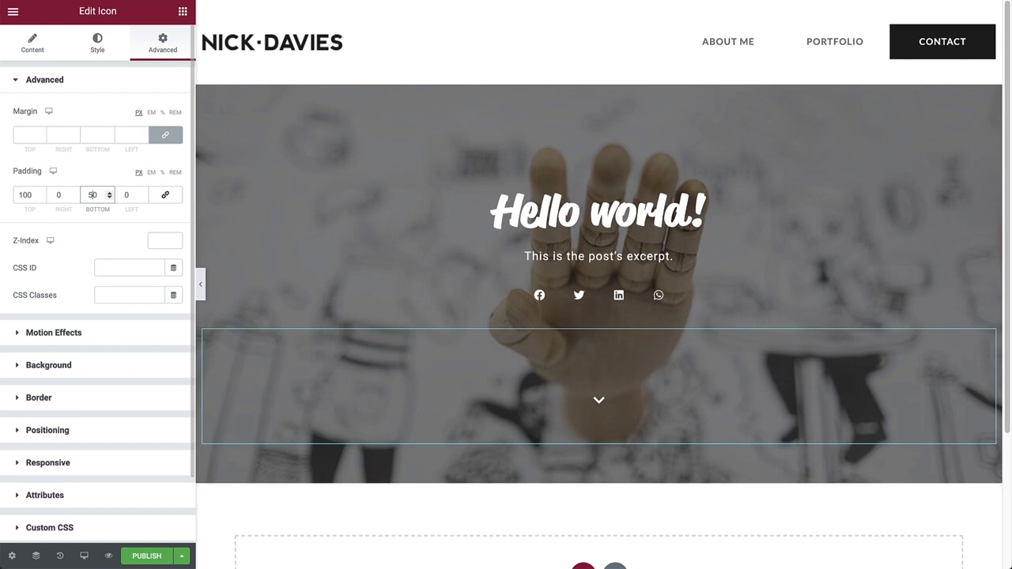
left_click(199, 279)
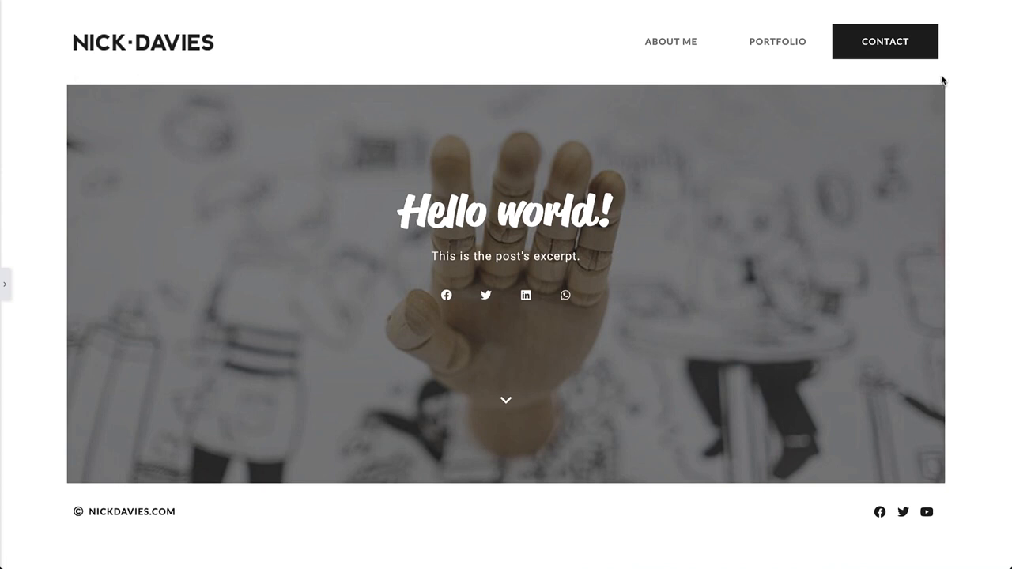
left_click(5, 283)
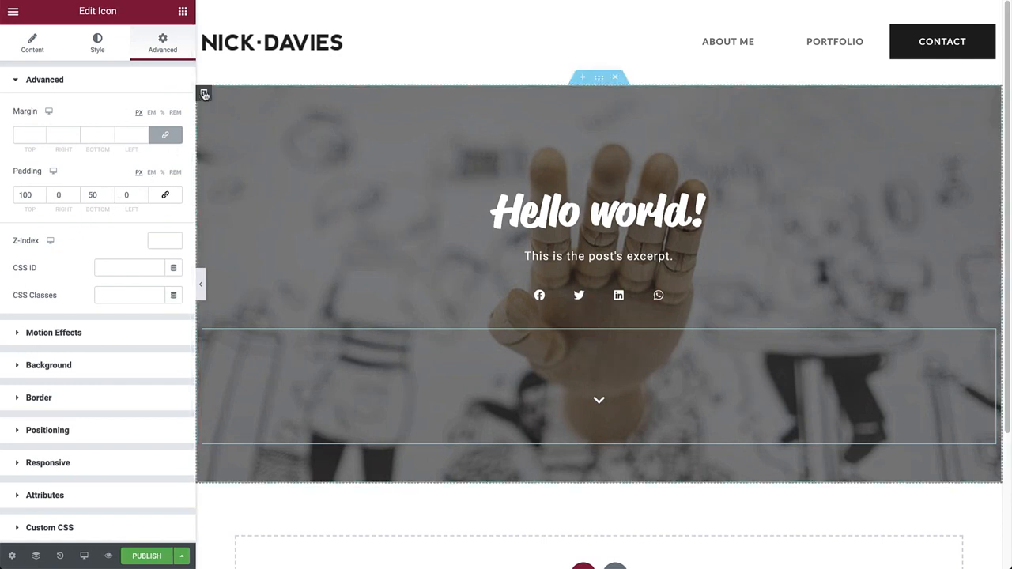
Unlink the hero column's margins and set its right and left margins to 10 px each
left_click(205, 95)
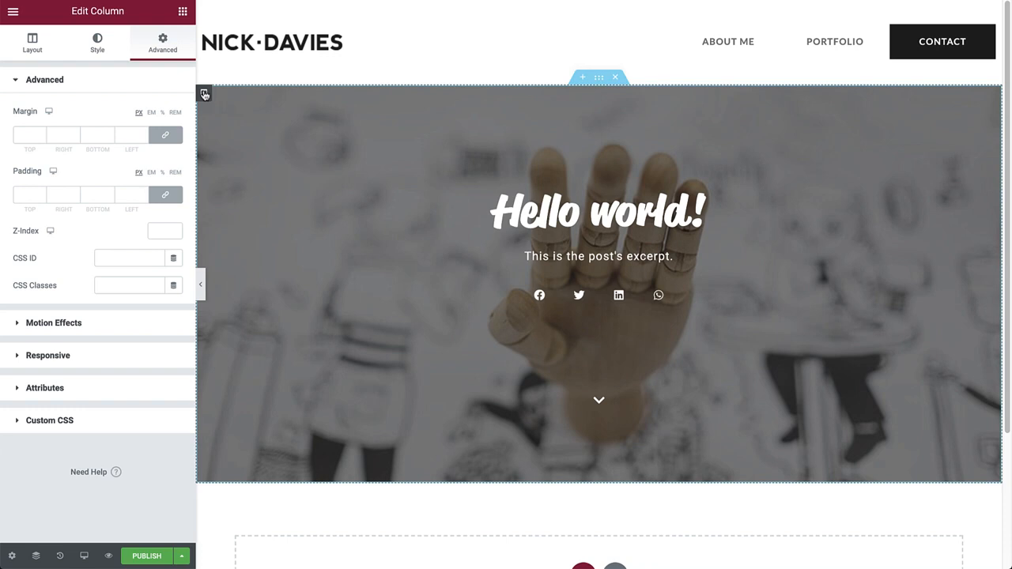
left_click(165, 136)
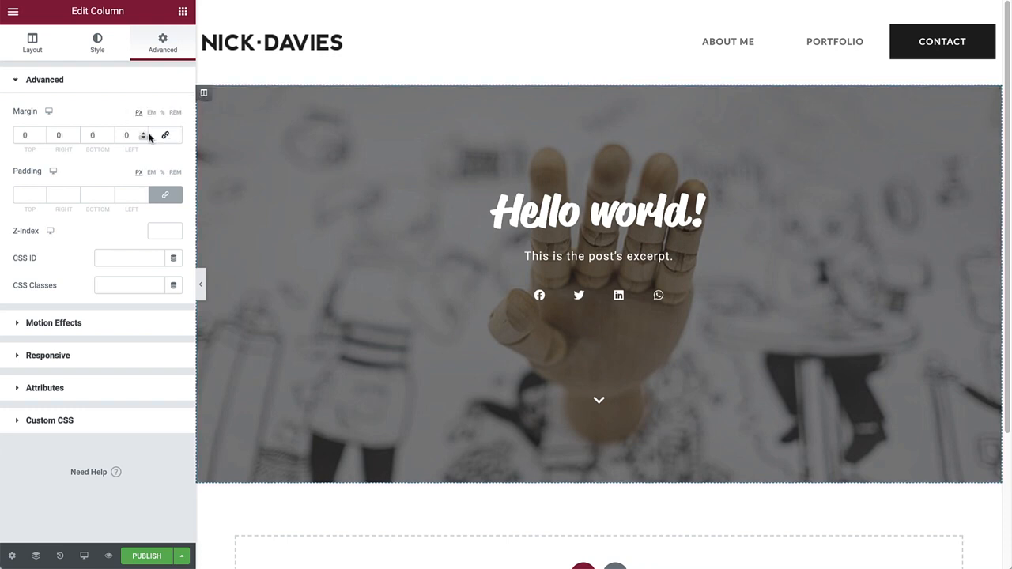
left_click(59, 135)
type("10")
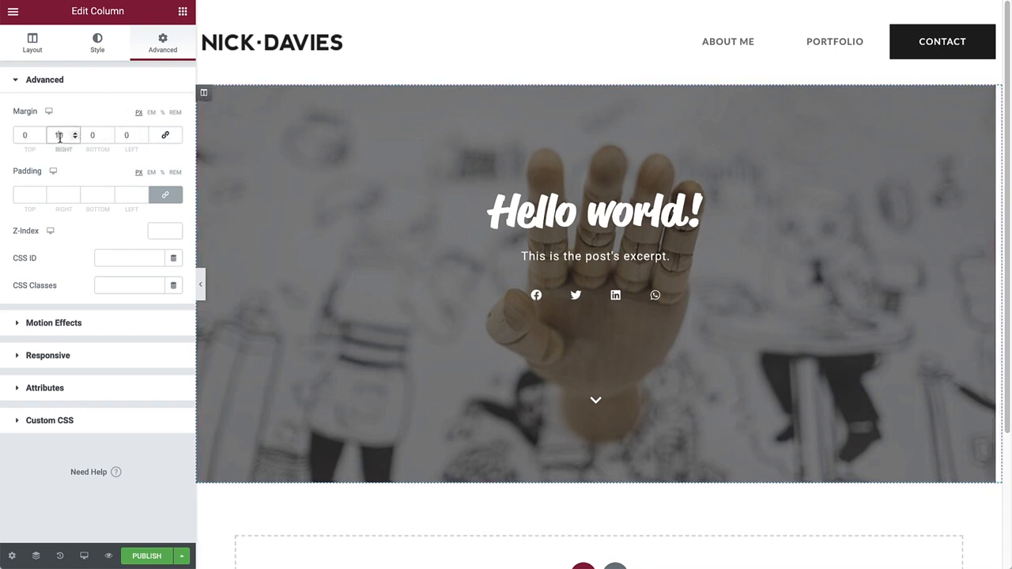
left_click(126, 135)
type("10")
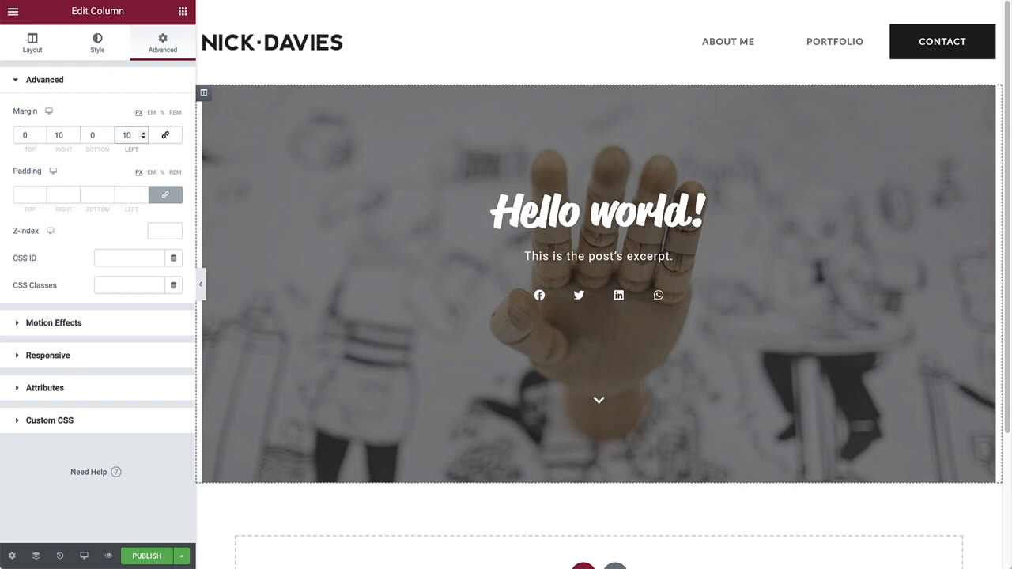
Add a single-column section below the hero and place a Post Content widget in it
scroll(382, 204, "down", 2)
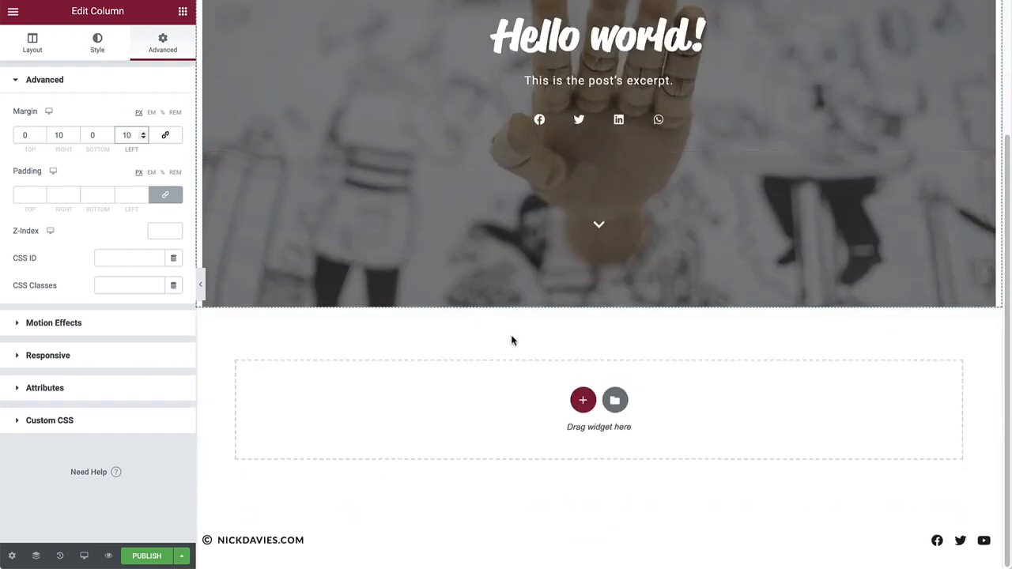
left_click(581, 401)
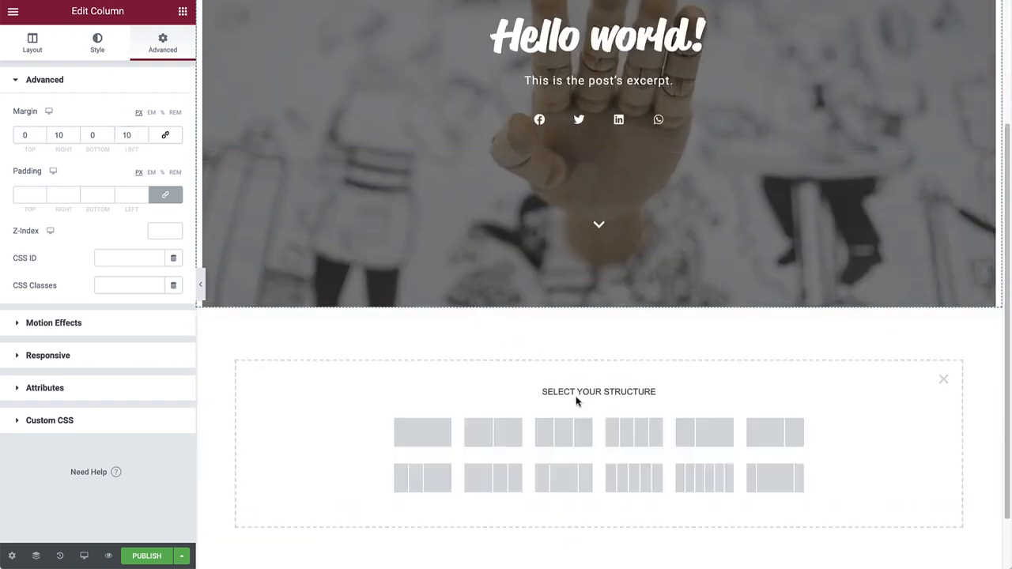
left_click(430, 436)
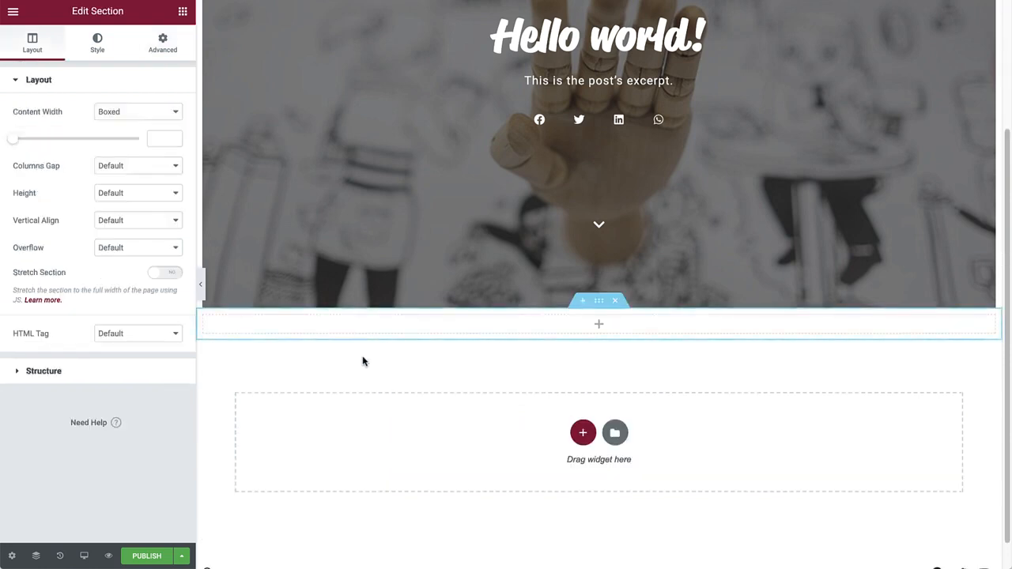
left_click(182, 12)
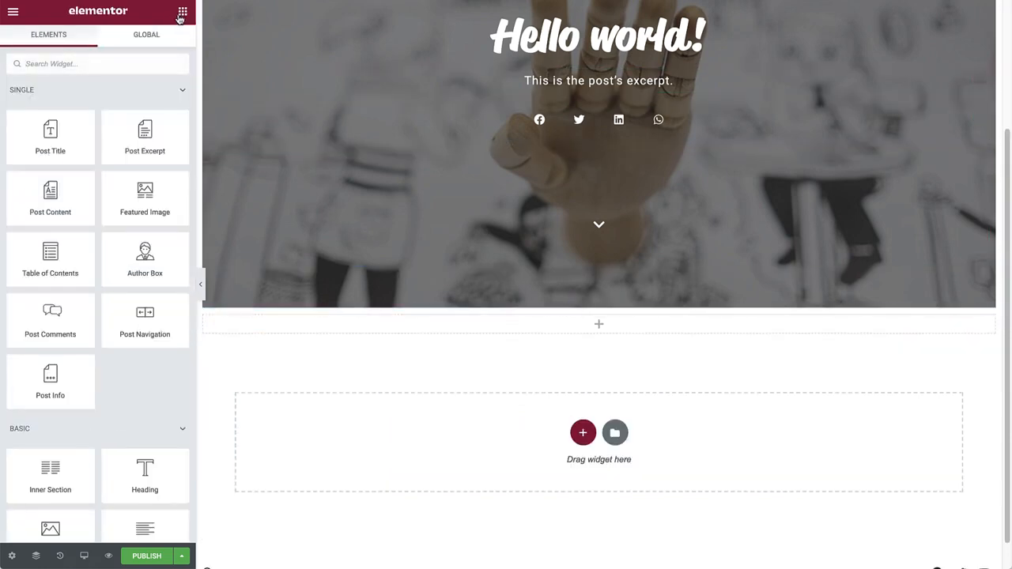
left_click_drag(36, 202, 564, 326)
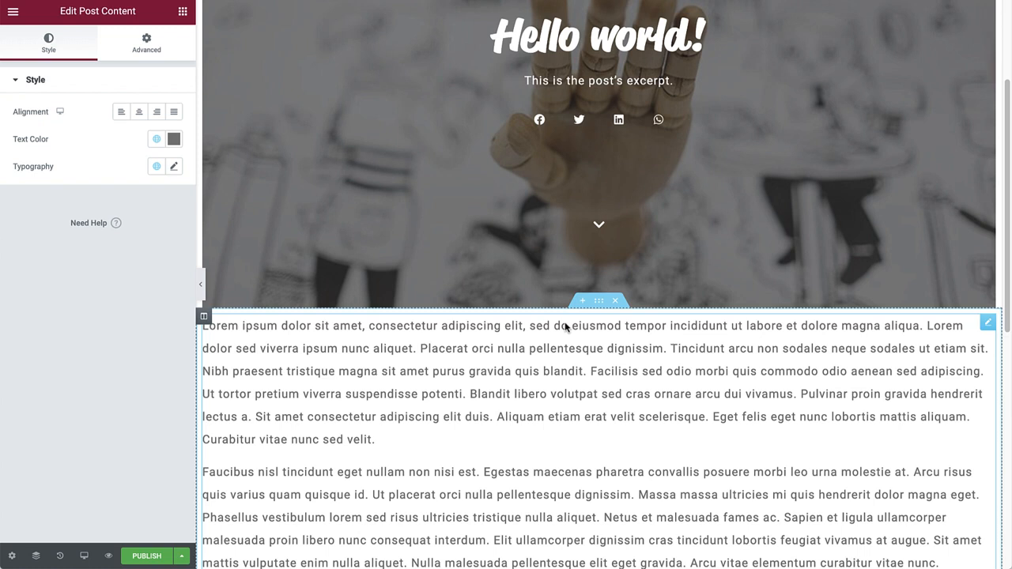
Set the CSS ID of the post content section to "Project"
left_click(599, 300)
left_click(160, 44)
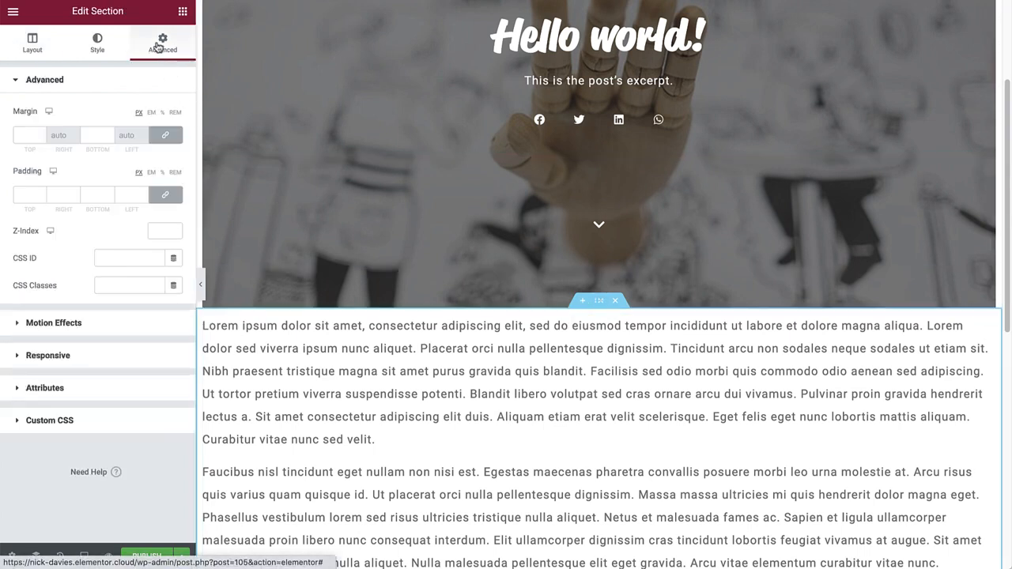
left_click(146, 264)
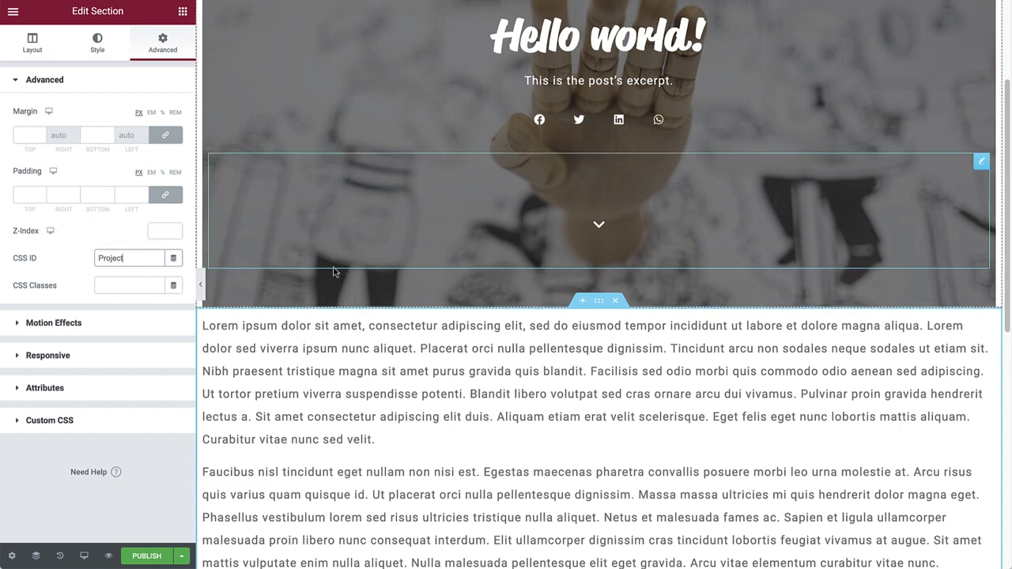
Link the hero's chevron icon to the "#Project" anchor
left_click(564, 251)
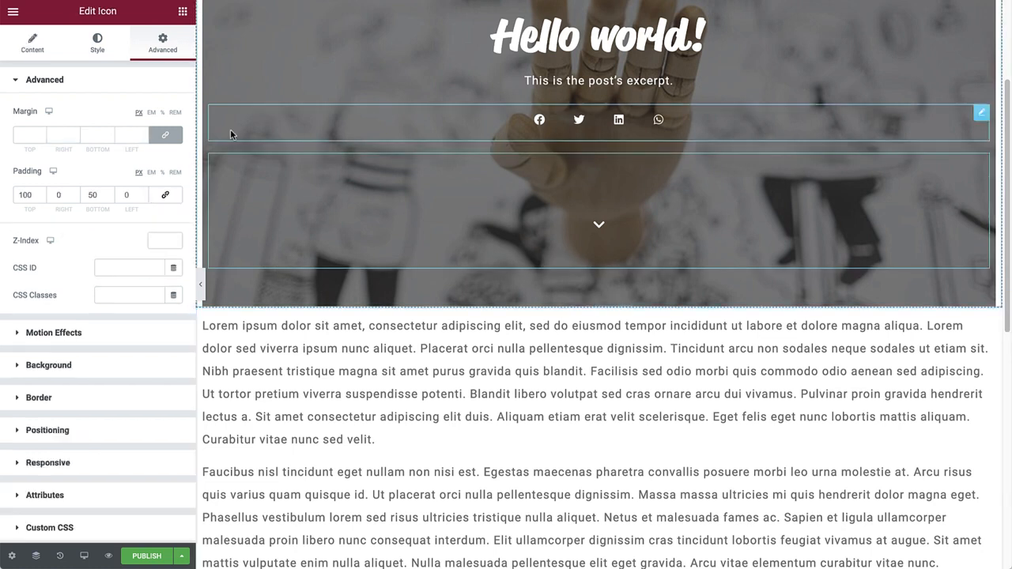
left_click(45, 47)
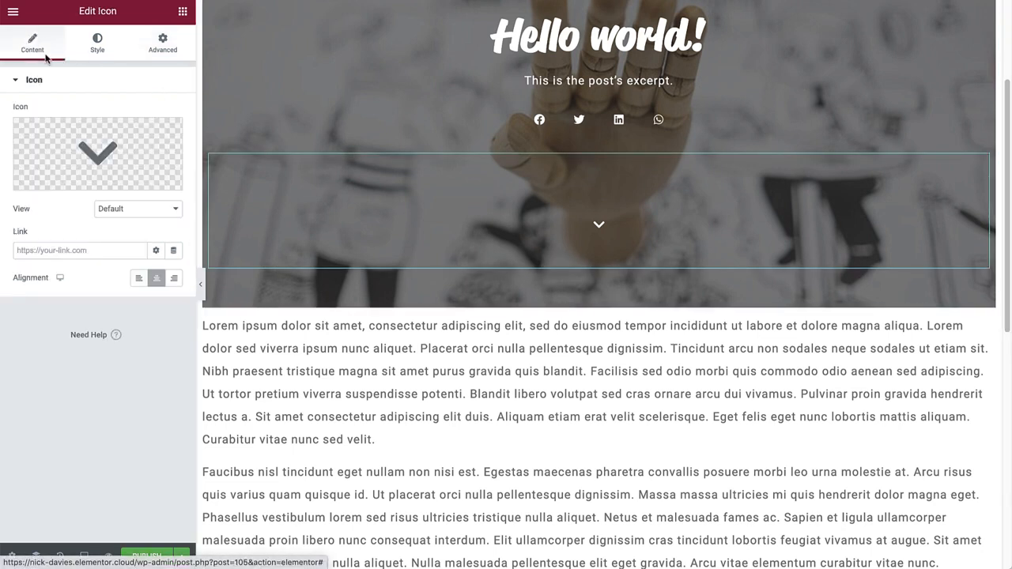
left_click(107, 251)
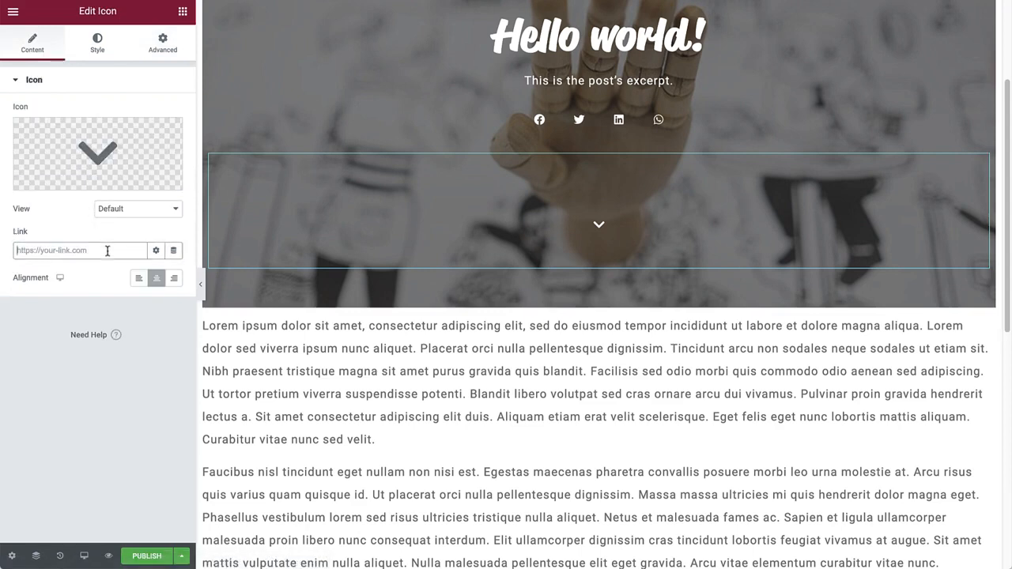
type("#Project")
Preview the template without the editing panel, test the chevron's scroll link, and bring the panel back
scroll(403, 236, "up", 2)
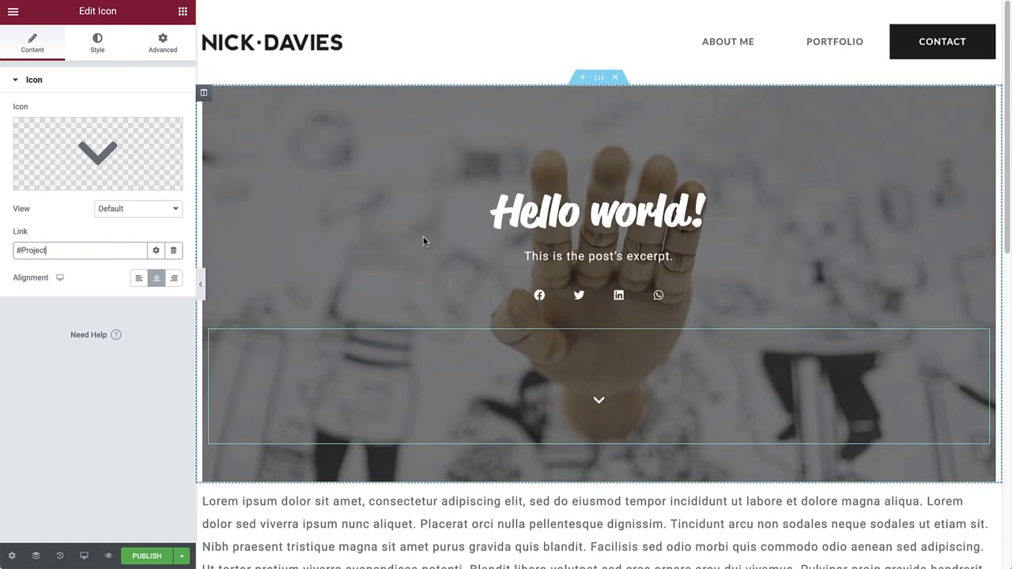
left_click(201, 282)
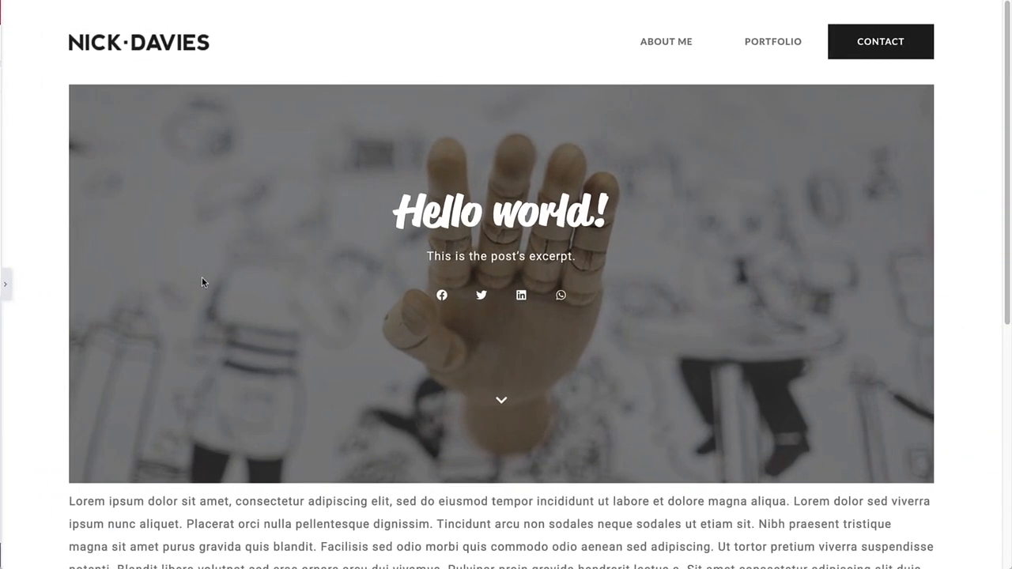
left_click(500, 401)
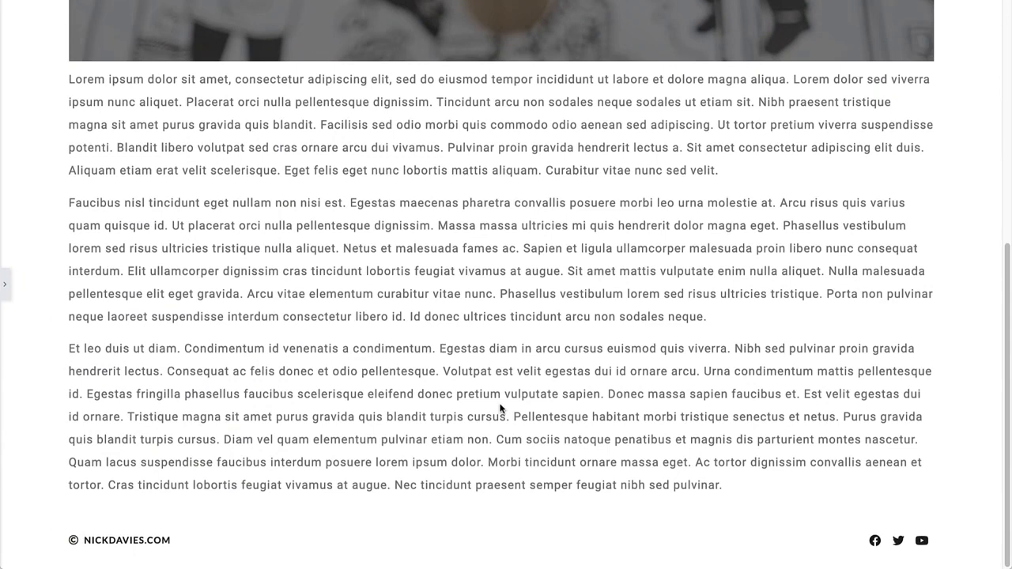
left_click(5, 283)
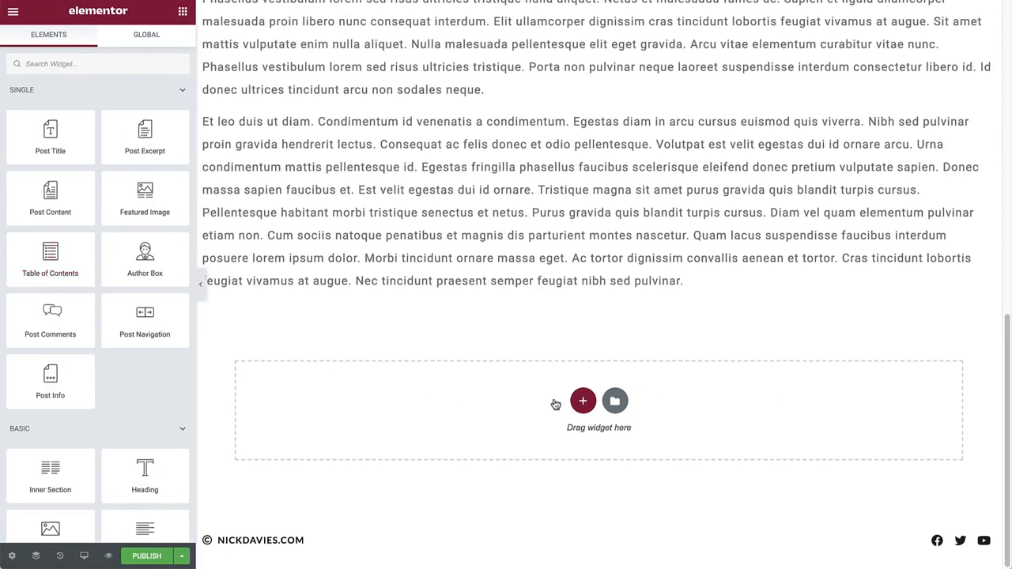
Add a two-column section below the post content and set its first column's width to 60%
left_click(582, 401)
left_click(504, 427)
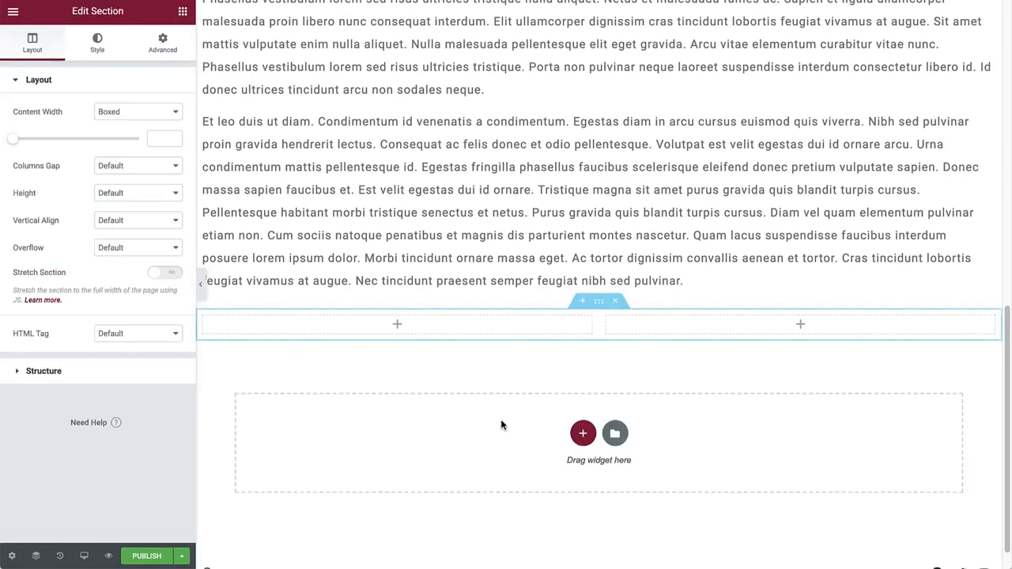
left_click_drag(598, 331, 674, 335)
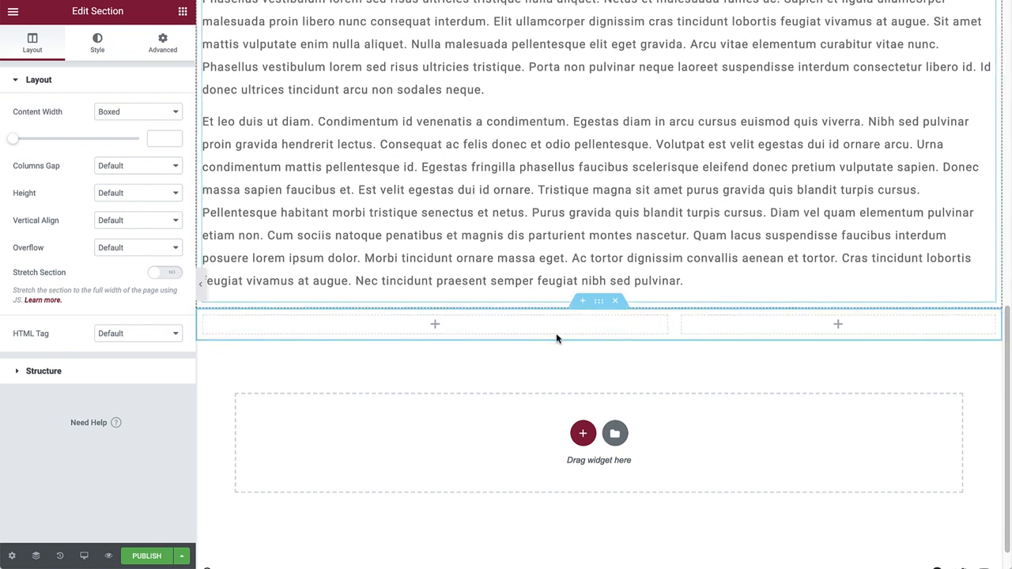
left_click(203, 318)
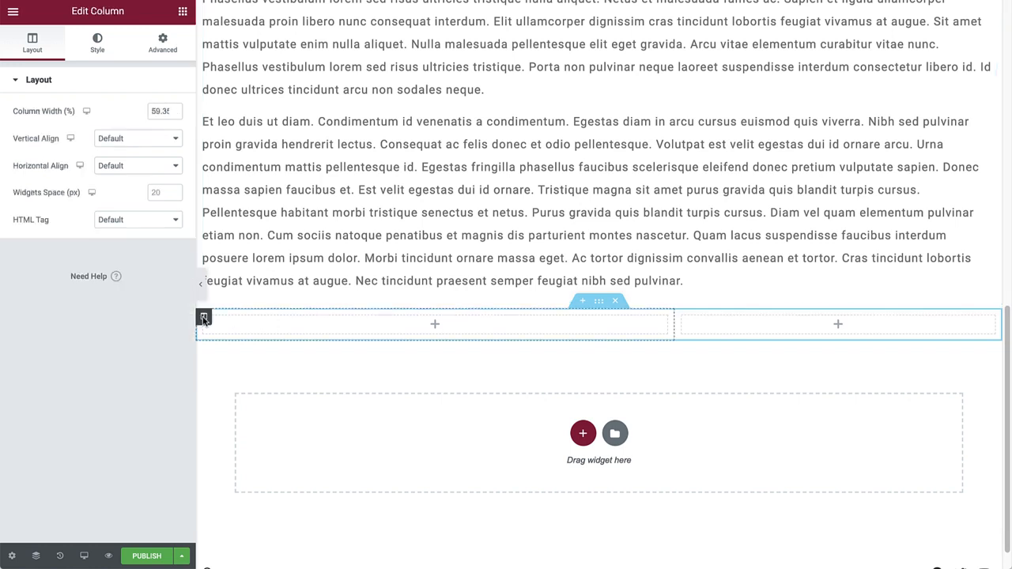
double_click(159, 111)
type("60")
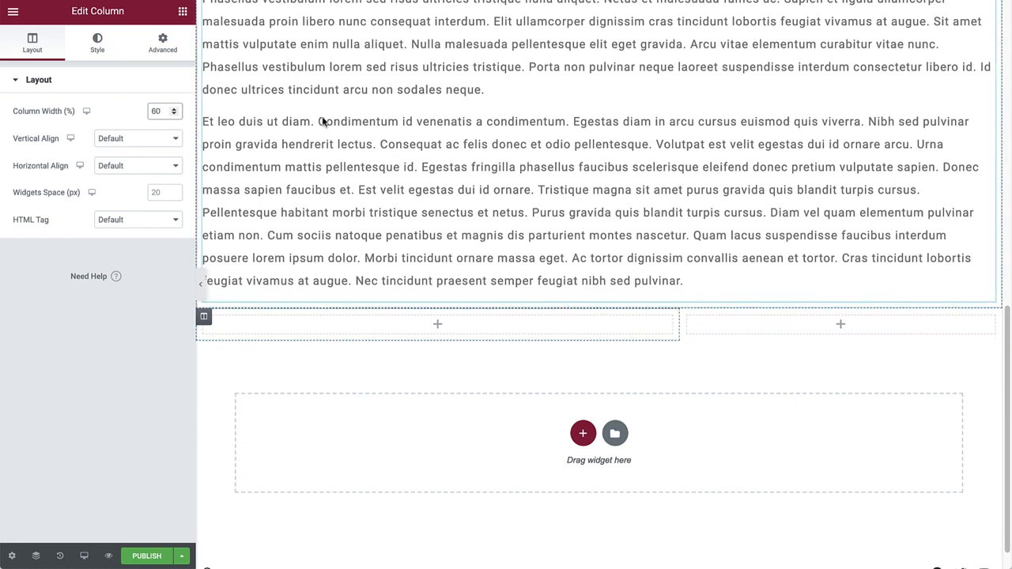
Place a Post Navigation widget in the narrower column of the new two-column section
left_click(181, 18)
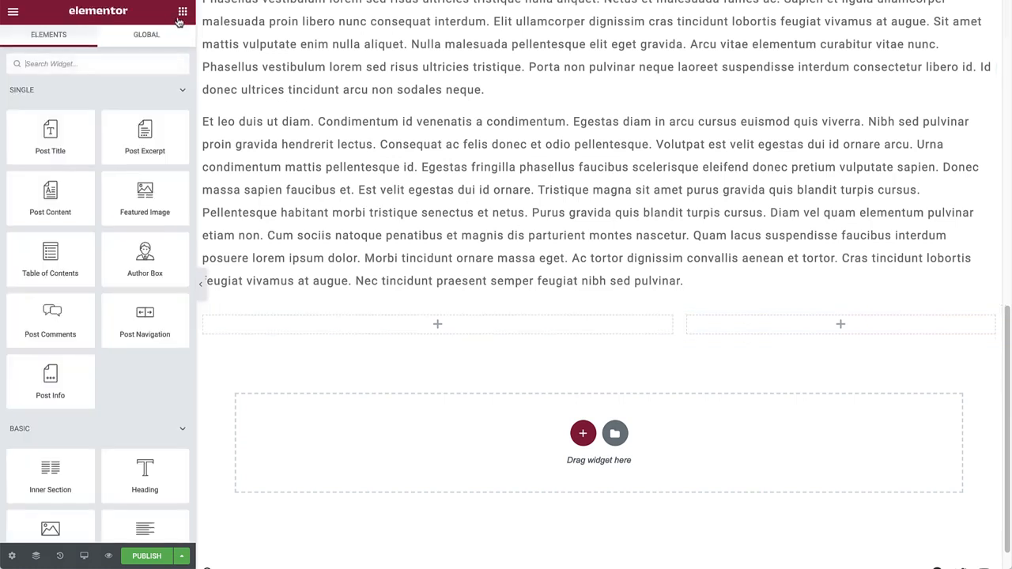
left_click_drag(135, 325, 883, 332)
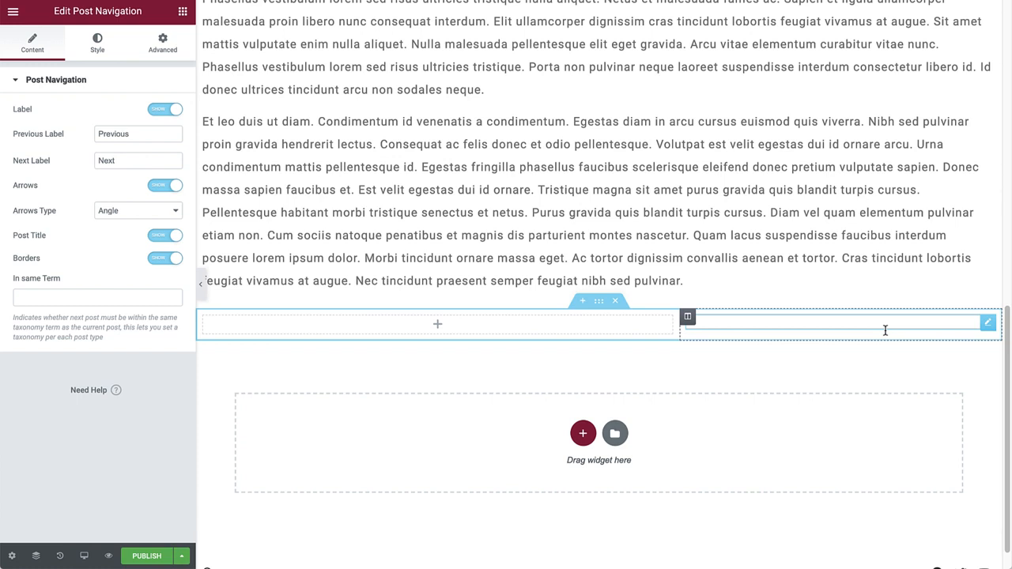
Search the Finder for "dash" and go to the site's WordPress dashboard
key("ctrl+e")
type("dash")
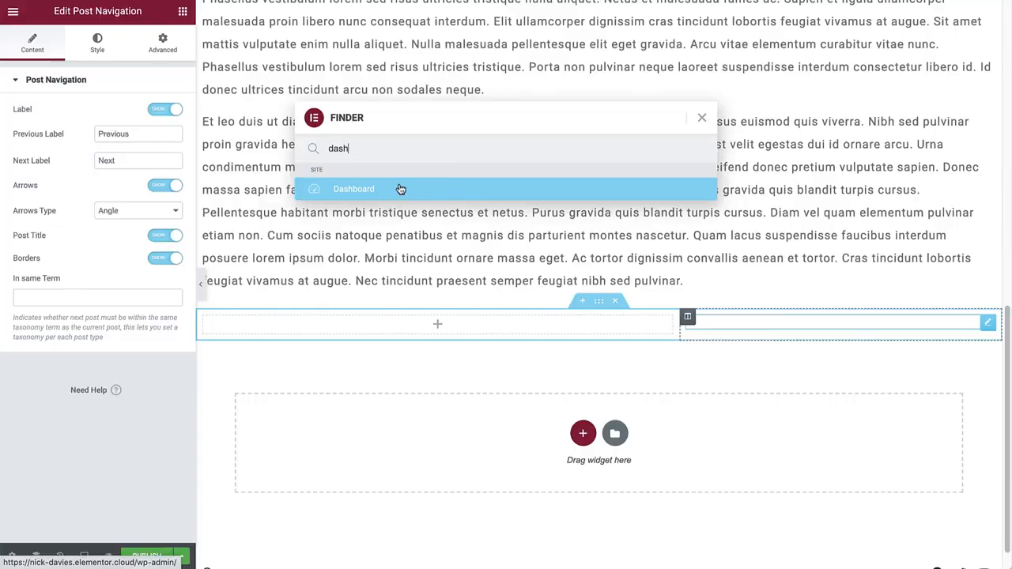
left_click(401, 189)
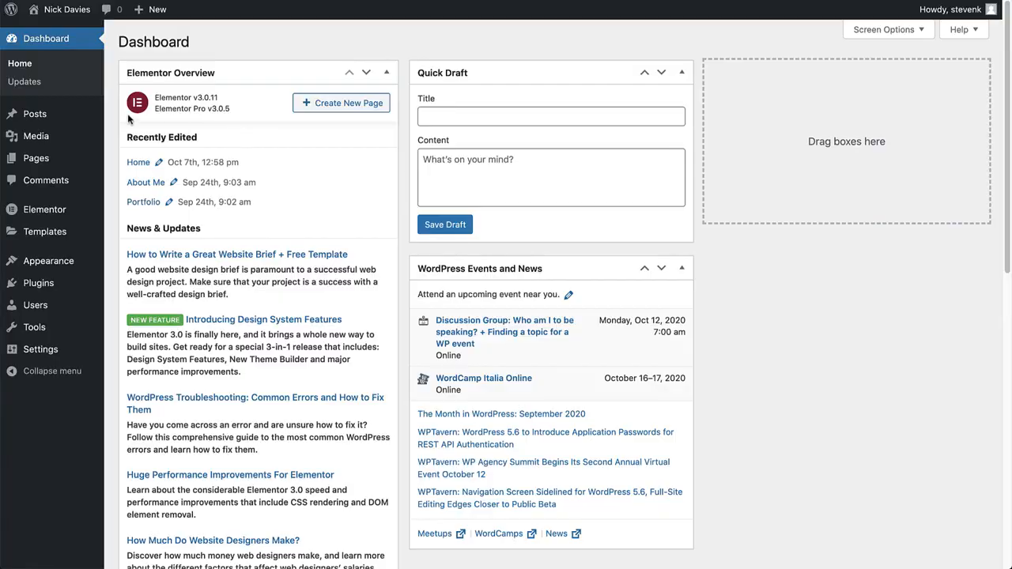
Create a new post titled "Rusty" and publish it
mouse_move(75, 115)
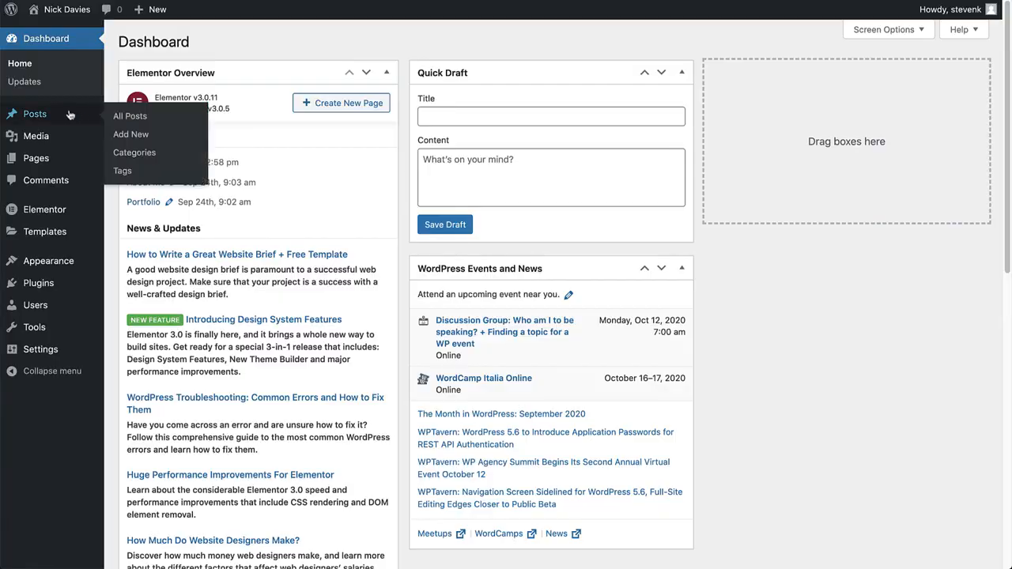
left_click(129, 136)
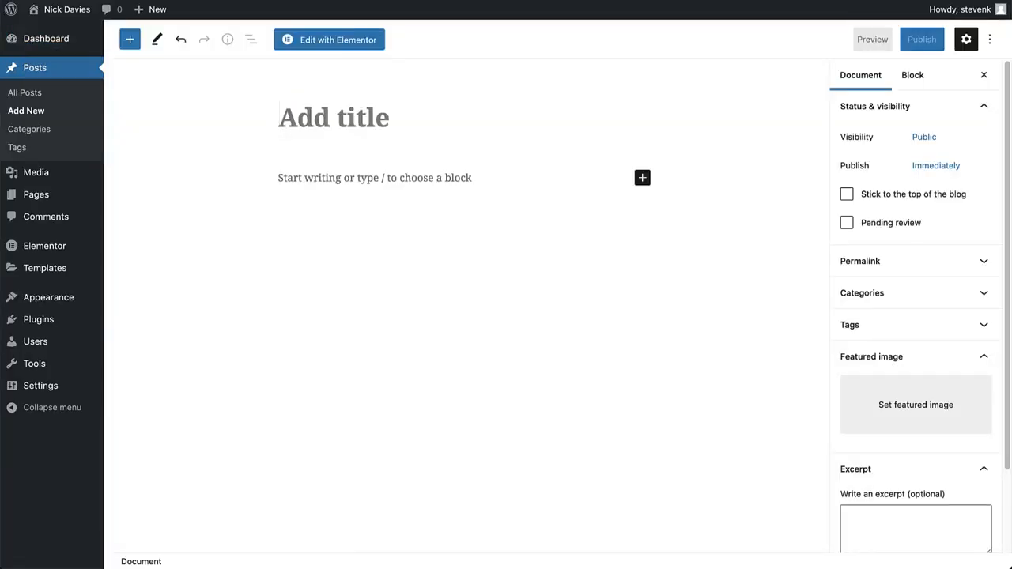
type("Rusty")
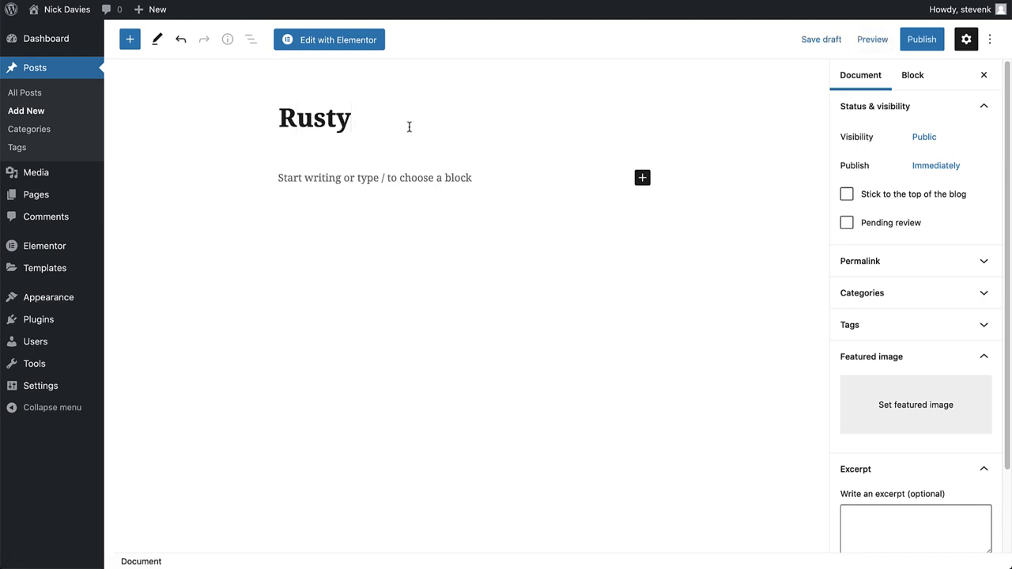
left_click(917, 40)
left_click(908, 40)
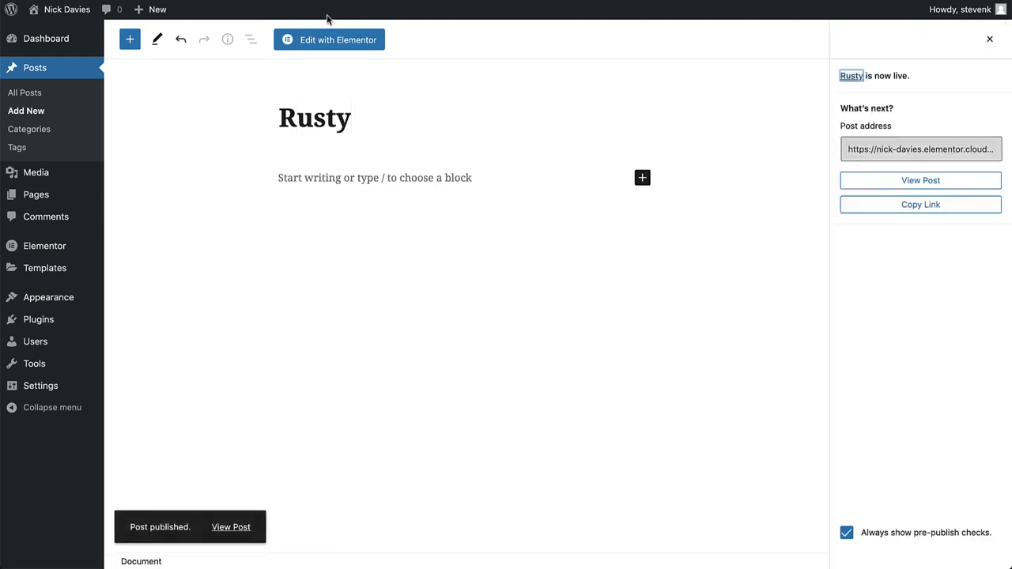
Create another post titled "Glassell" and publish it
left_click(155, 10)
type("Glassell")
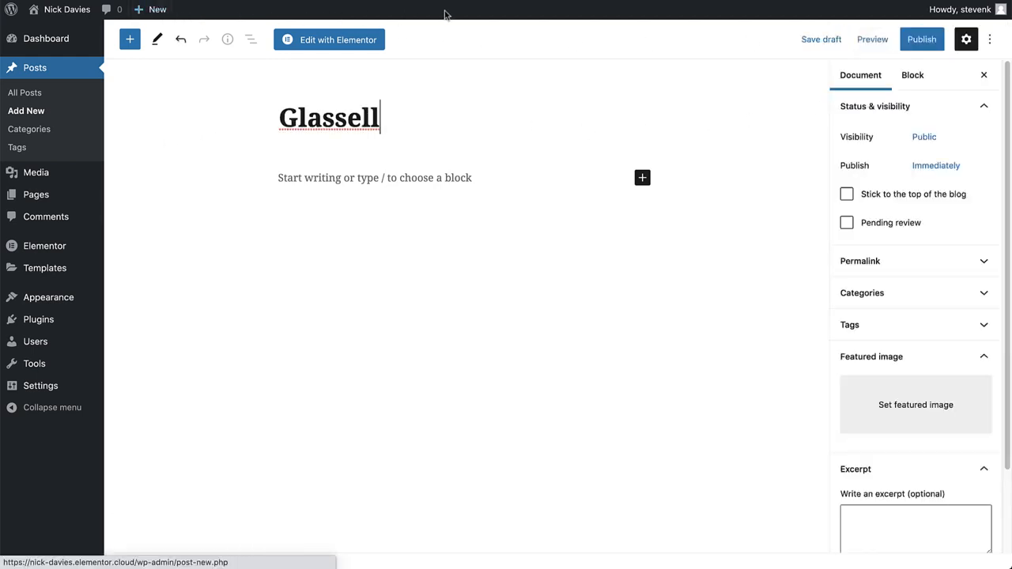
left_click(921, 40)
left_click(877, 38)
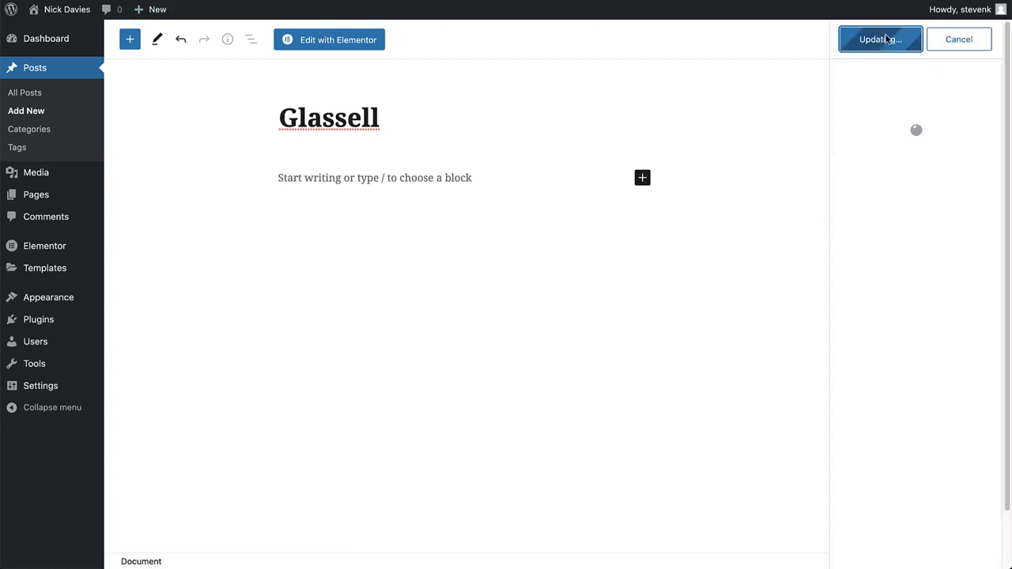
Create and publish three more posts titled "Yosimit", "Virtual Spa" and "Twin Shape"
left_click(154, 9)
type("Yosimit")
left_click(148, 11)
type("Virtual Spa")
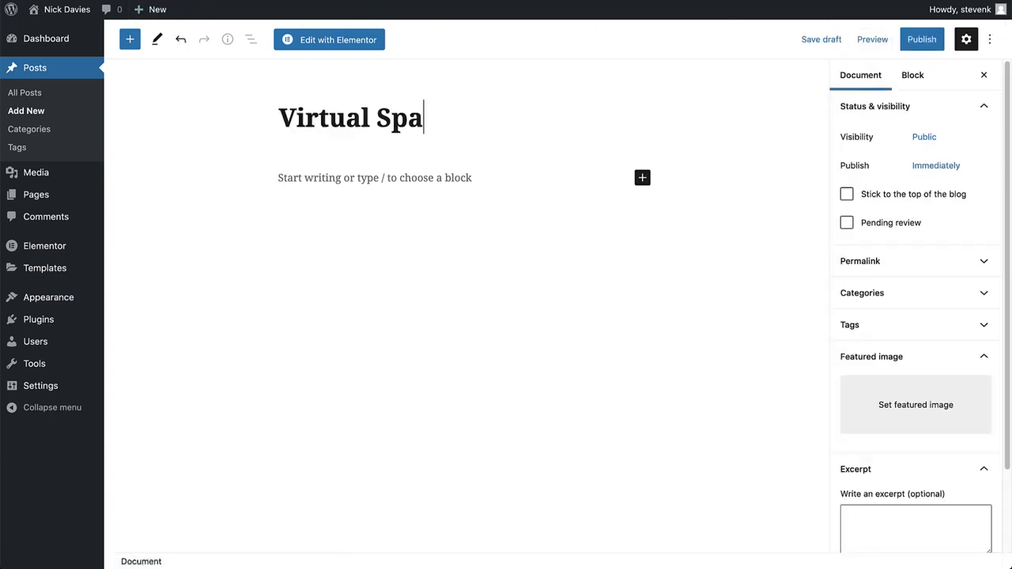
left_click(148, 11)
type("Twin Shape")
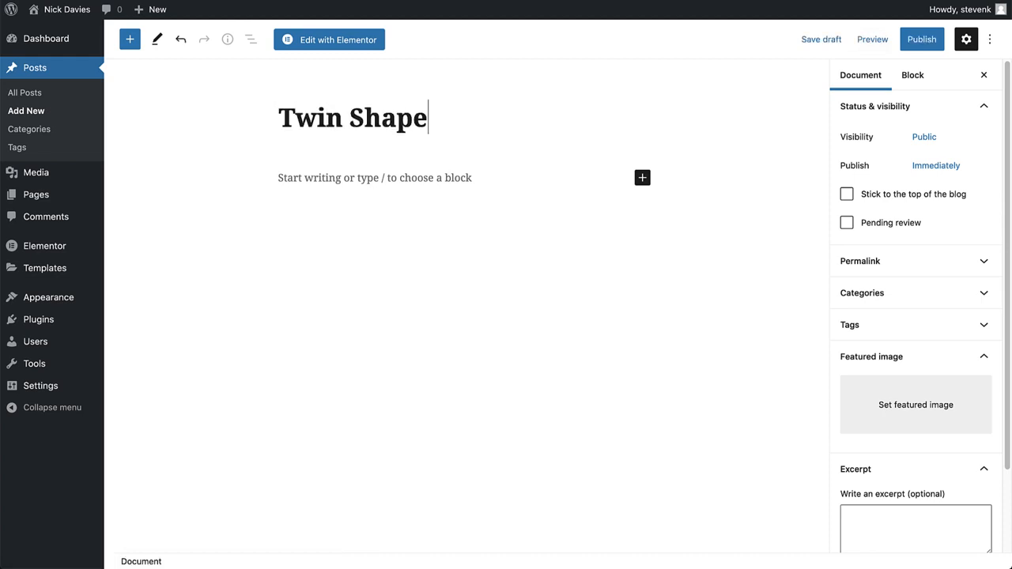
Create and publish two further posts titled "Paradox" and "Illusion"
left_click(149, 9)
type("Paradox")
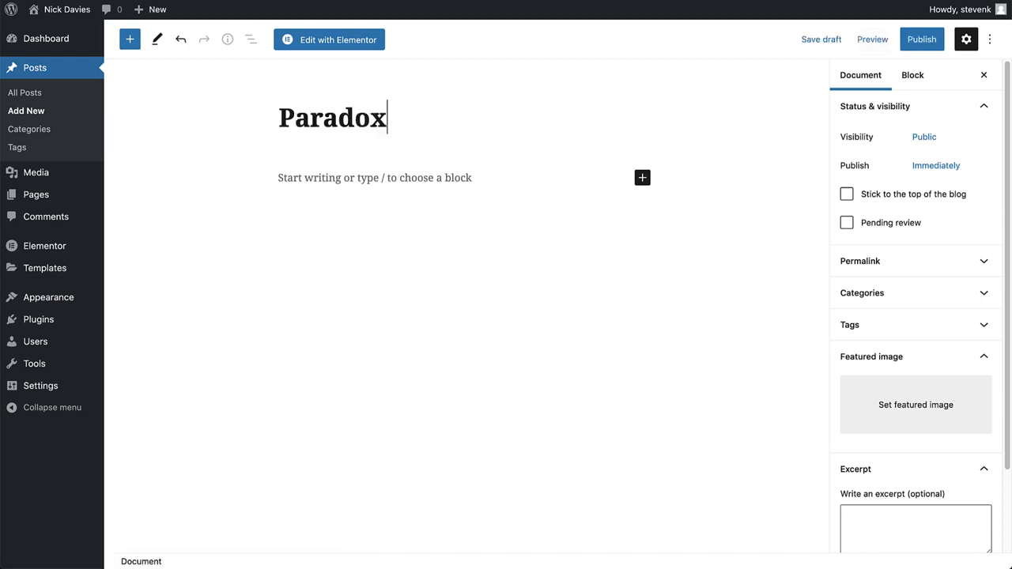
left_click(148, 10)
type("Illusion")
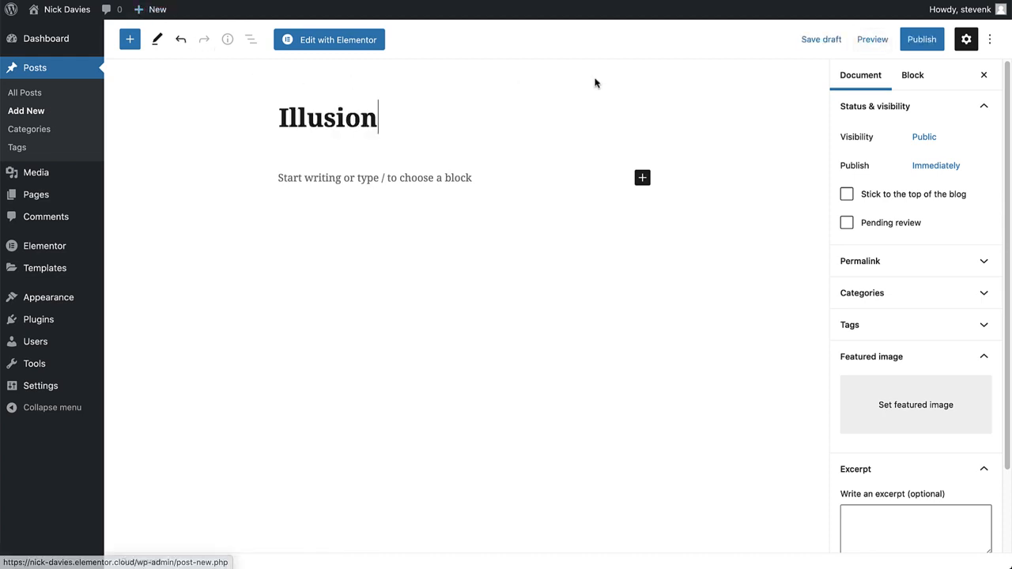
left_click(921, 40)
left_click(874, 40)
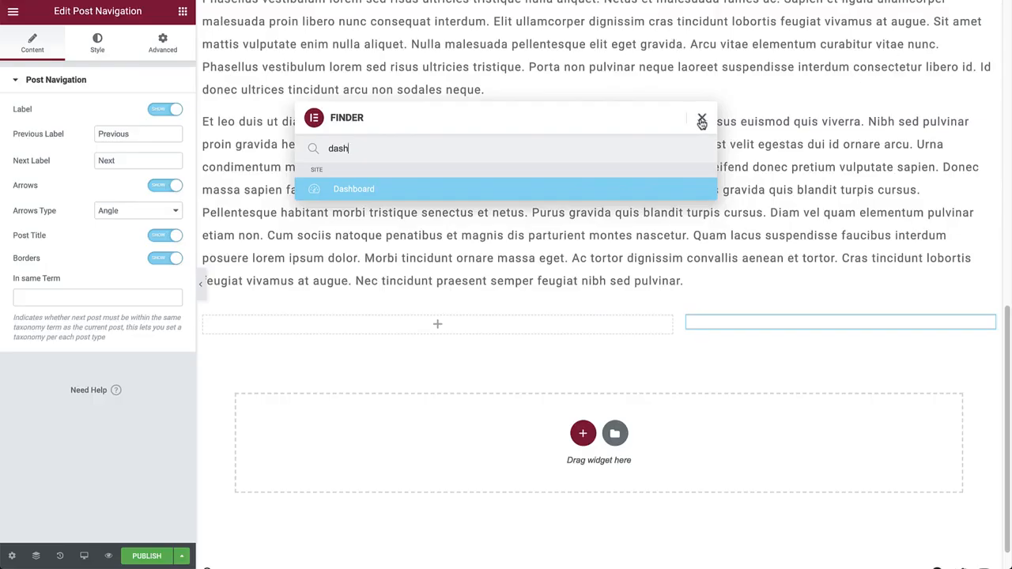
Return to the template editor, dismiss the Finder, and save the template as a draft and reload it
left_click(701, 119)
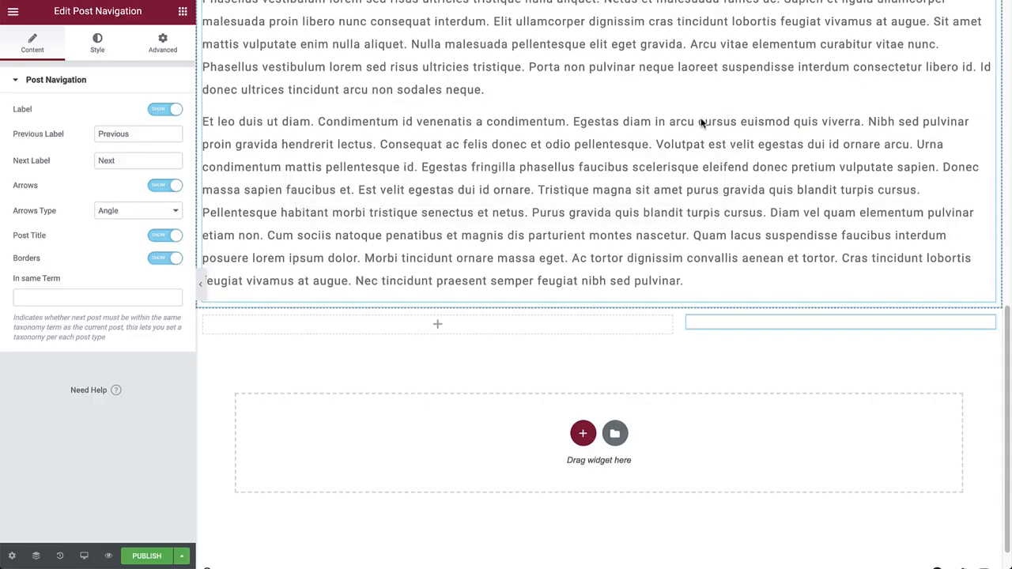
left_click(181, 556)
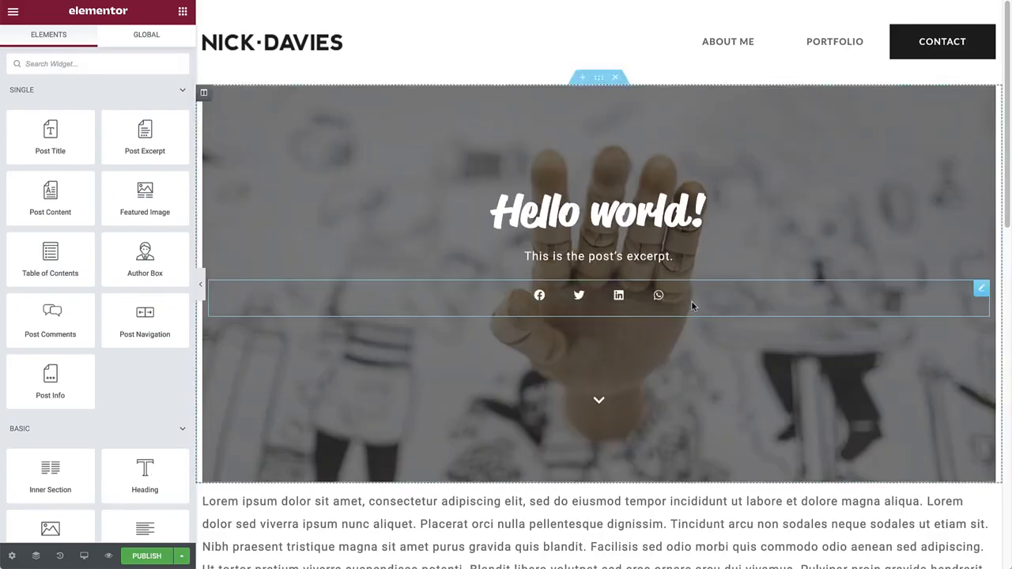
Set the Post Navigation widget's labels to "Previous Project" and "Next Project", and its arrows type to Chevron
scroll(802, 293, "down", 15)
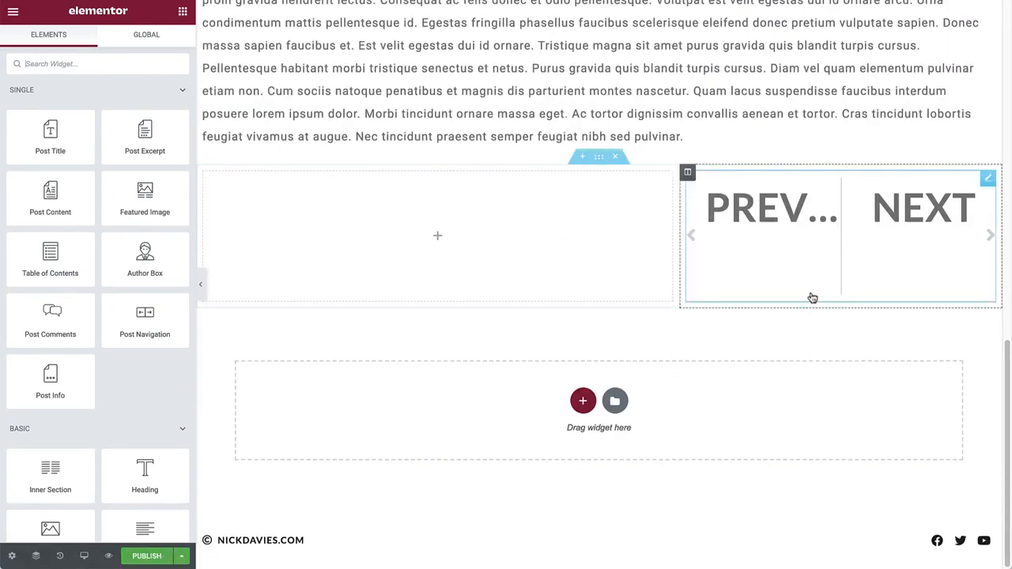
left_click(901, 269)
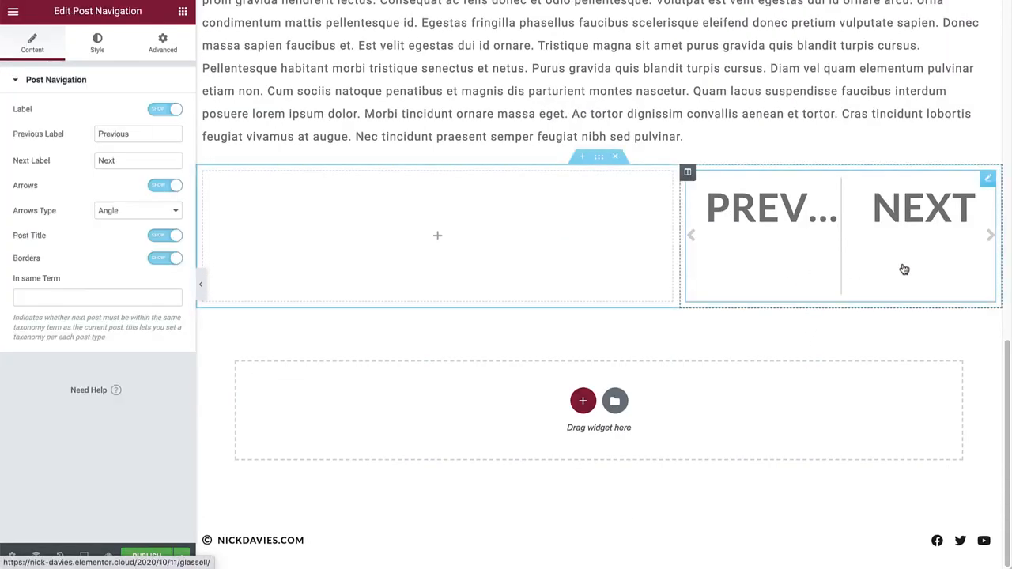
left_click(150, 134)
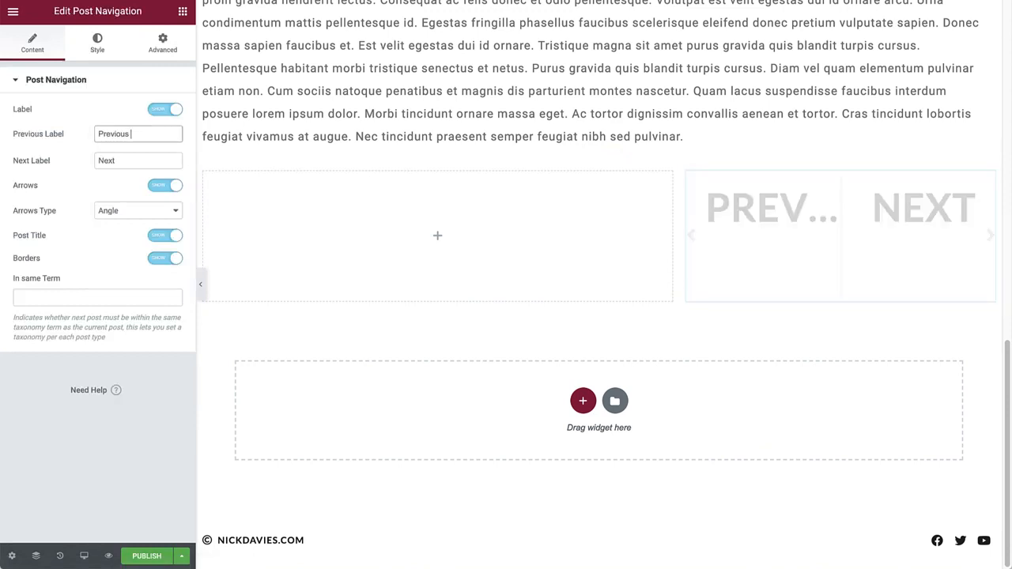
type("Project")
key("Tab")
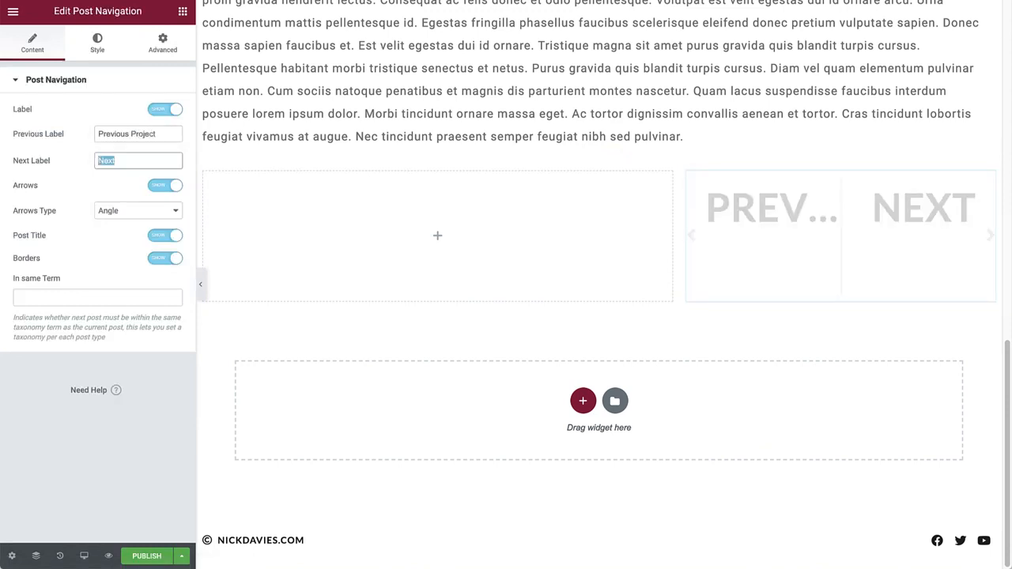
key("Right")
type("Project")
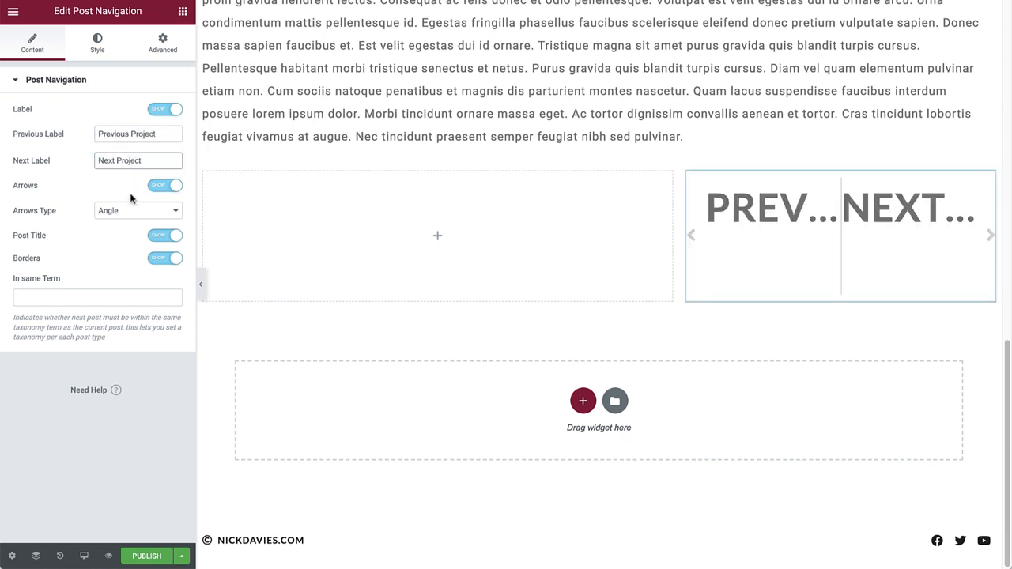
left_click(132, 210)
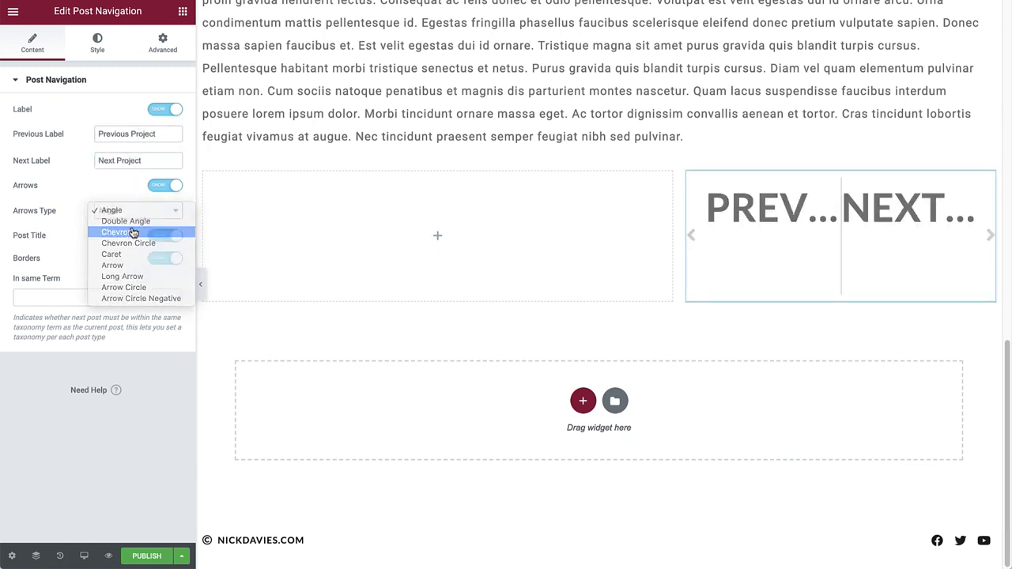
left_click(129, 232)
Style the Post Navigation labels with the global Accent color and the Accent Text font
left_click(93, 46)
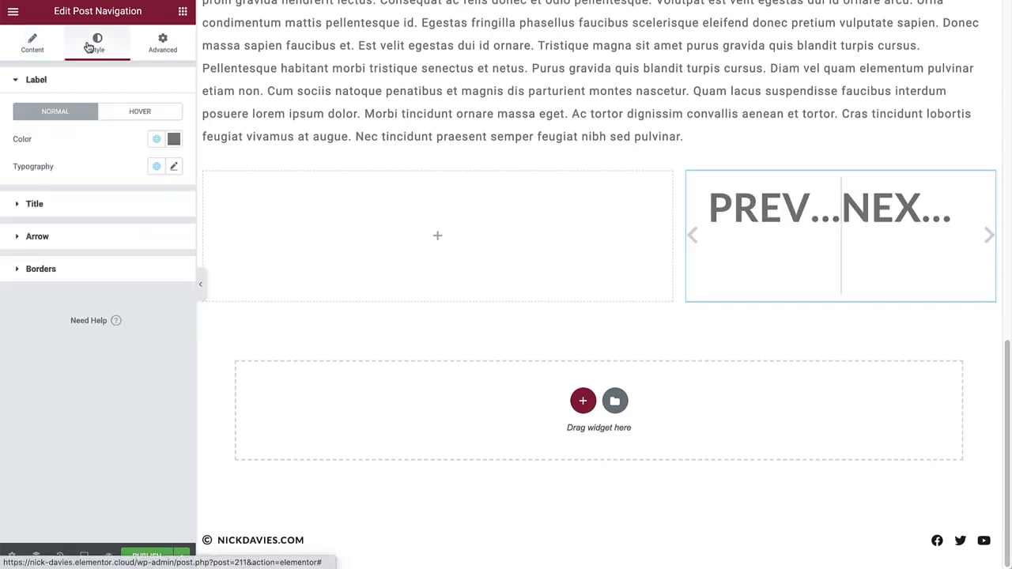
left_click(155, 139)
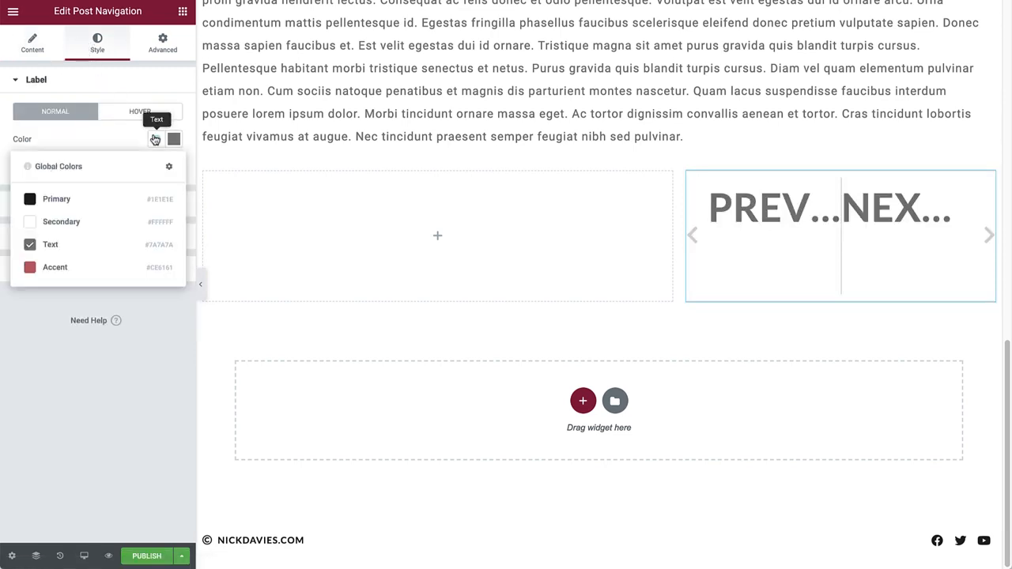
left_click(84, 266)
left_click(156, 166)
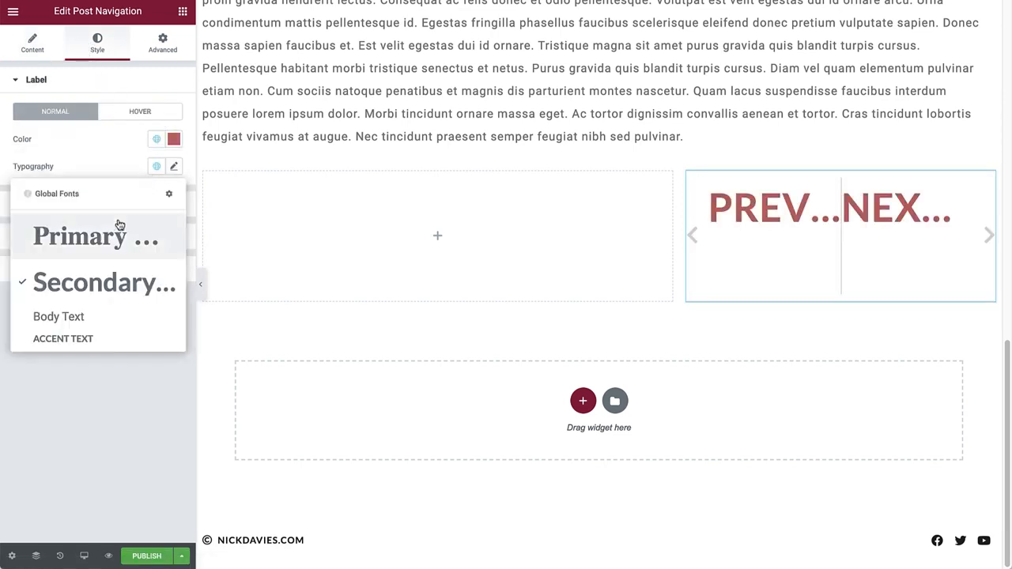
left_click(80, 341)
Style the Post Navigation post titles with the global Primary color and the Accent Text font
left_click(103, 207)
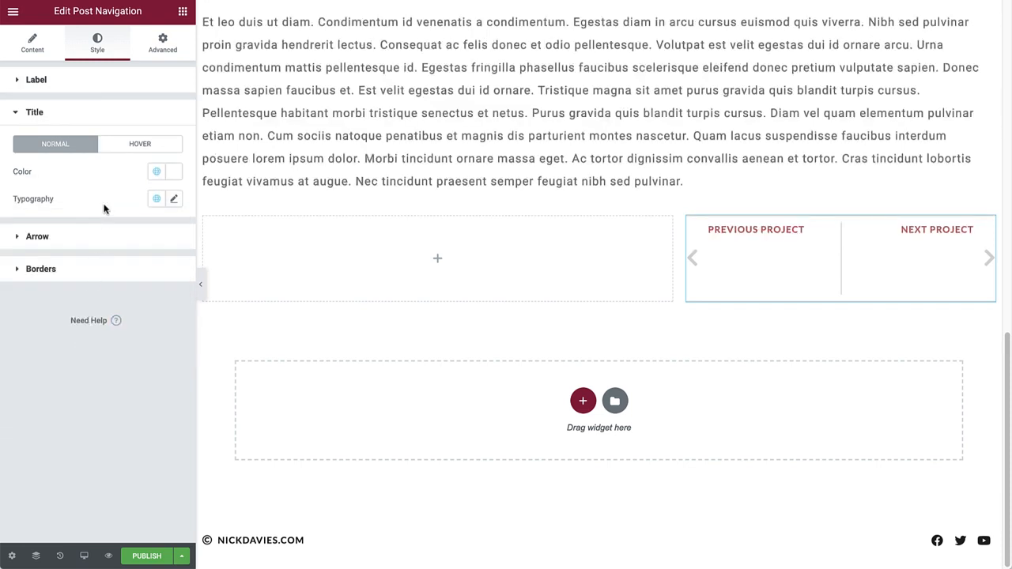
left_click(157, 173)
left_click(88, 228)
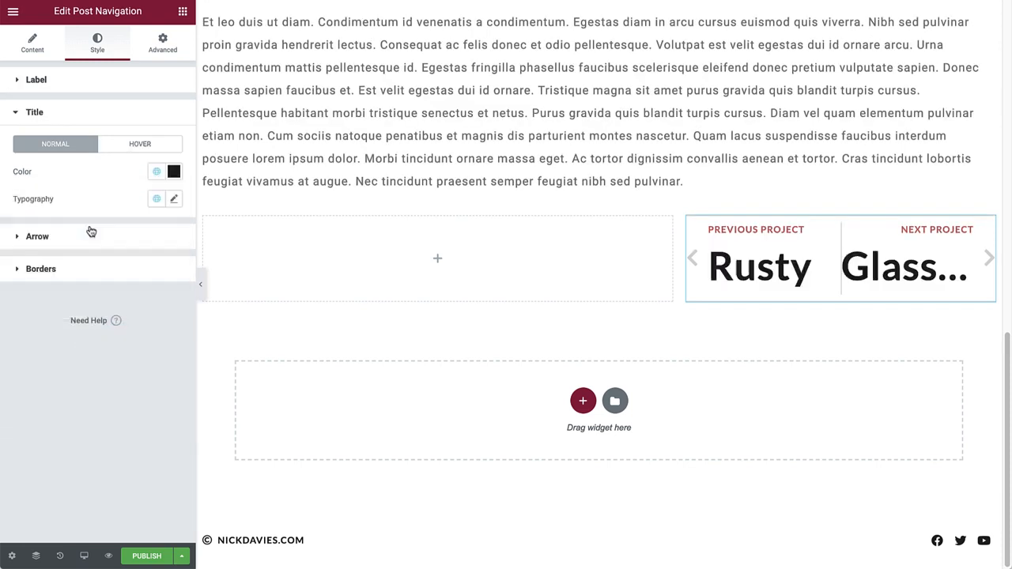
left_click(154, 200)
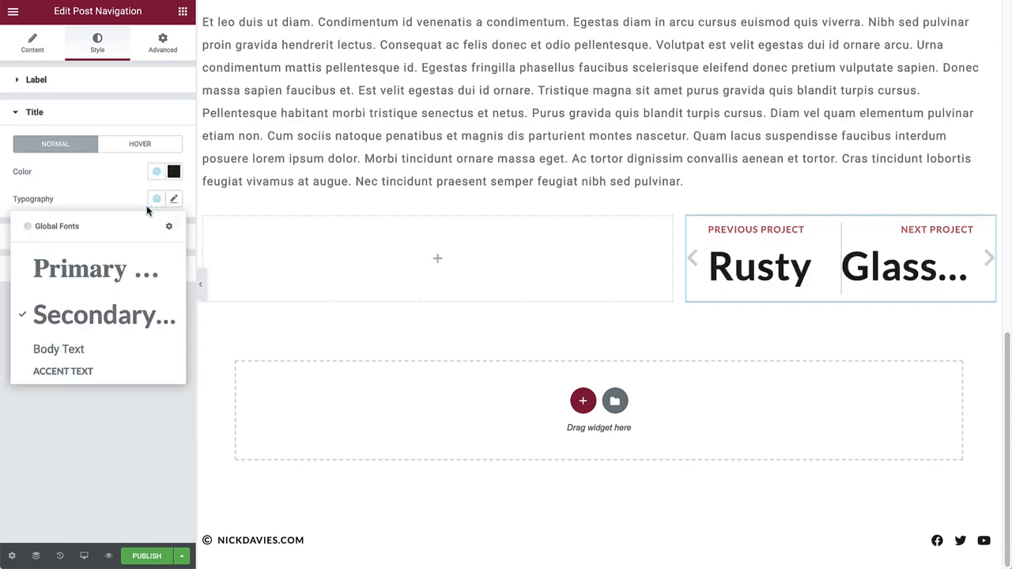
left_click(67, 370)
Give the Post Navigation arrows the global Accent color, a size of 20 and a gap of 24
left_click(101, 238)
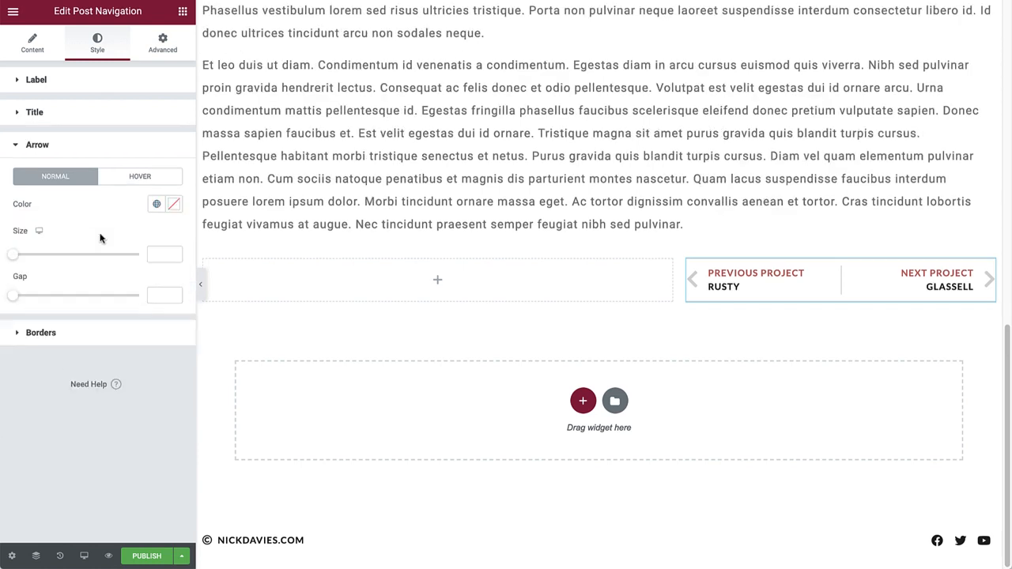
left_click(156, 204)
left_click(81, 332)
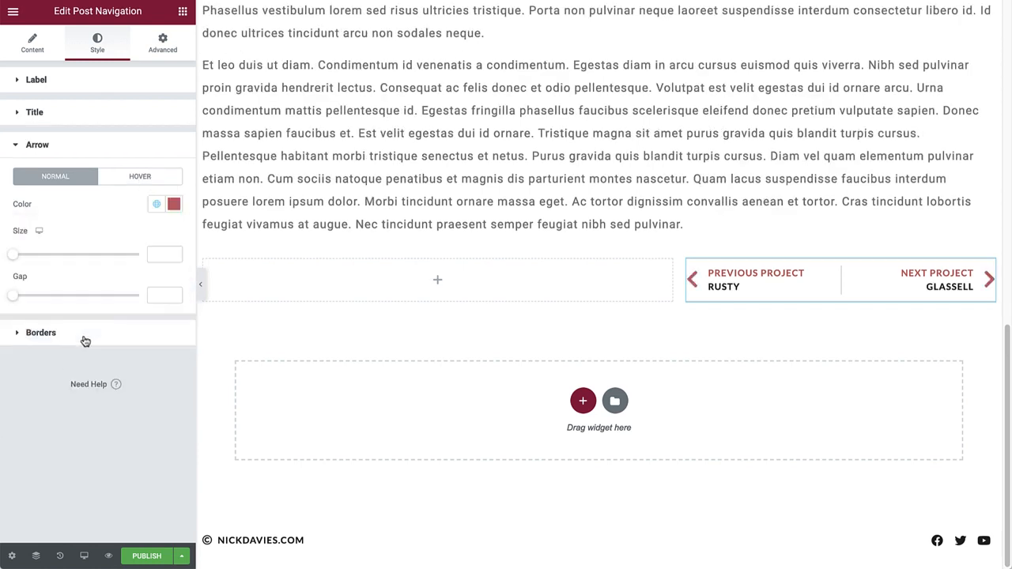
left_click(158, 255)
type("20")
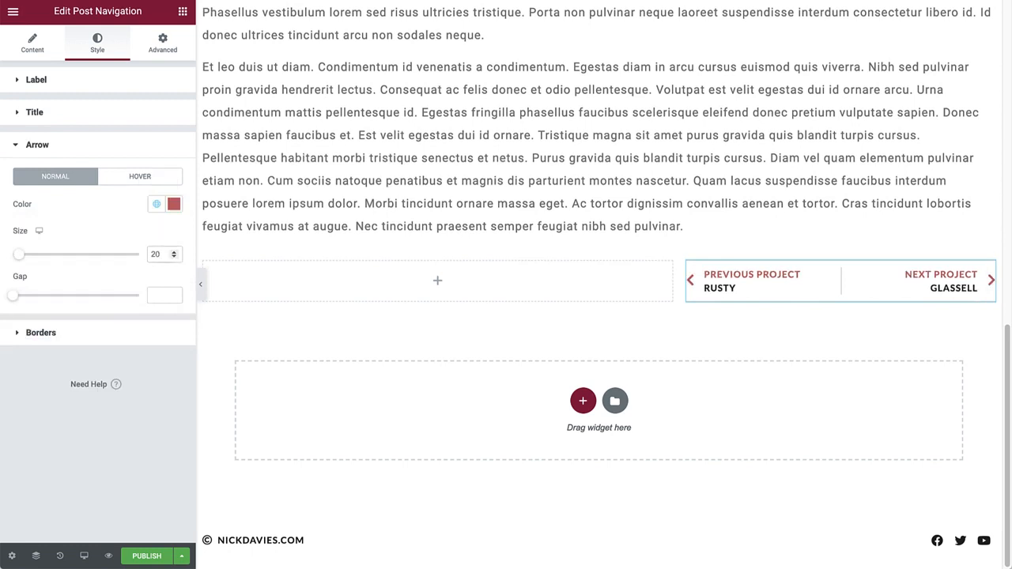
left_click(162, 297)
type("24")
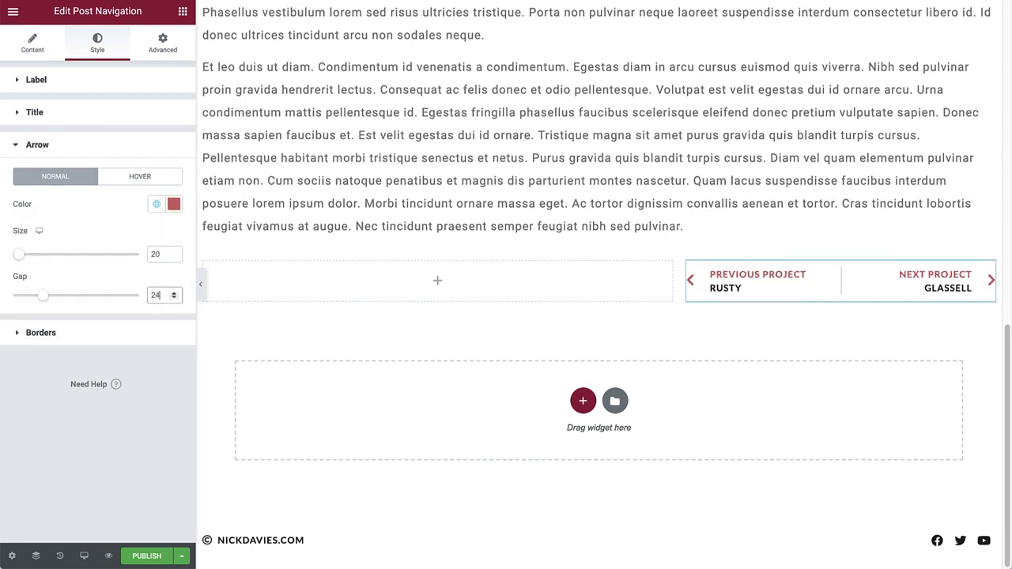
Apply the global Accent color to the Post Navigation borders
left_click(122, 332)
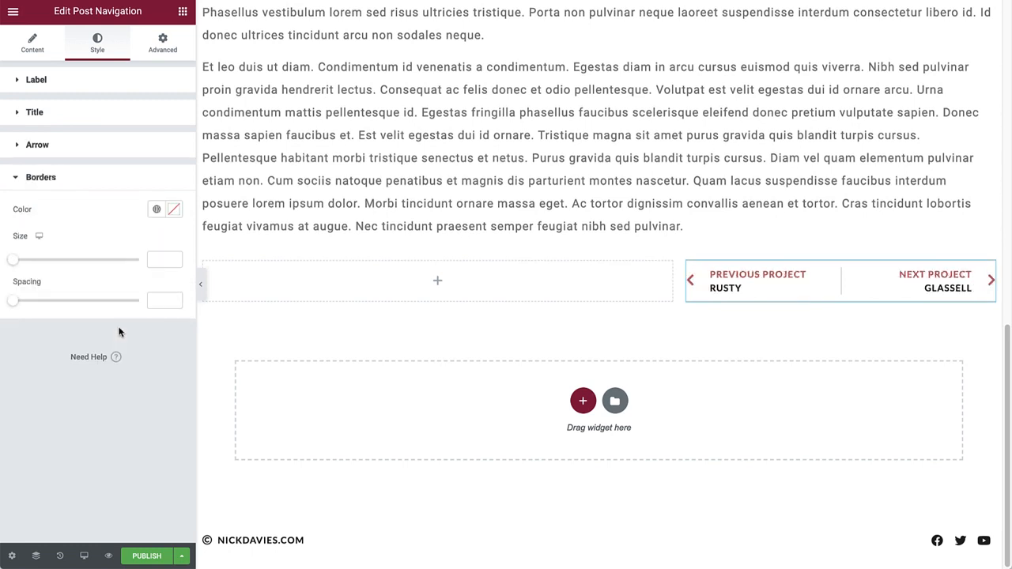
left_click(157, 210)
left_click(75, 338)
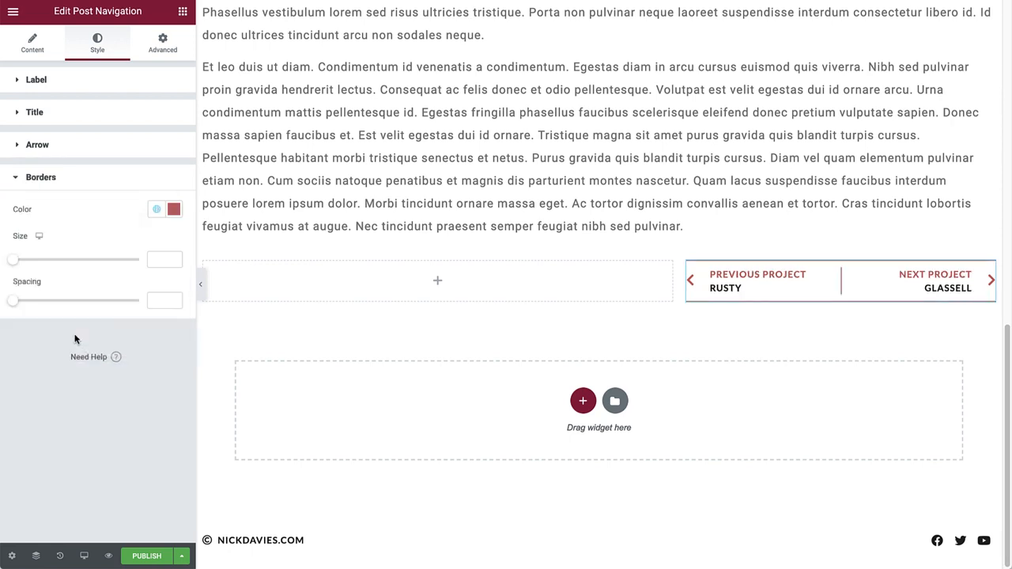
Set the Post Navigation widget's top padding to 20 px, leaving the other sides at 0
left_click(173, 46)
left_click(24, 196)
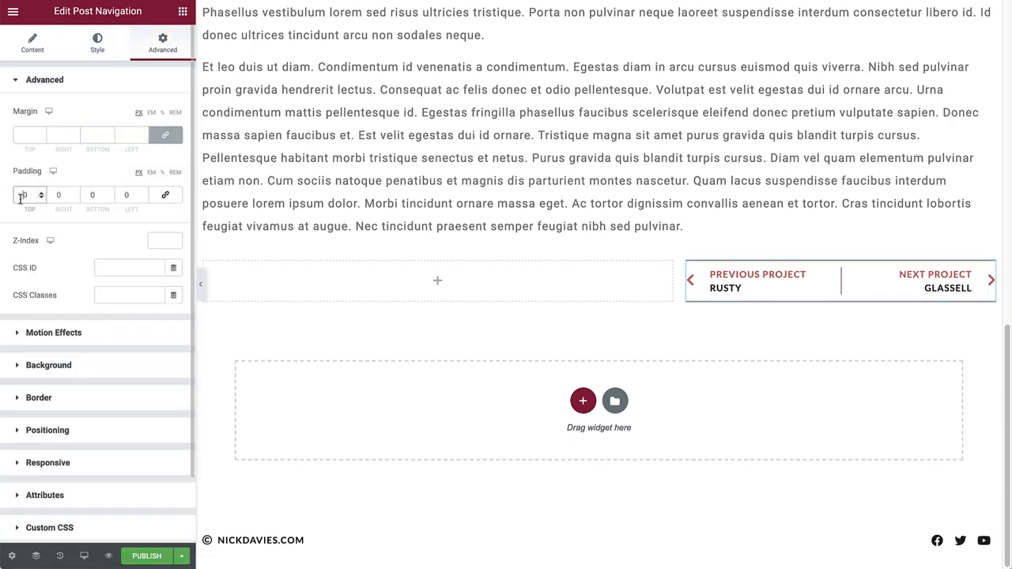
type("20")
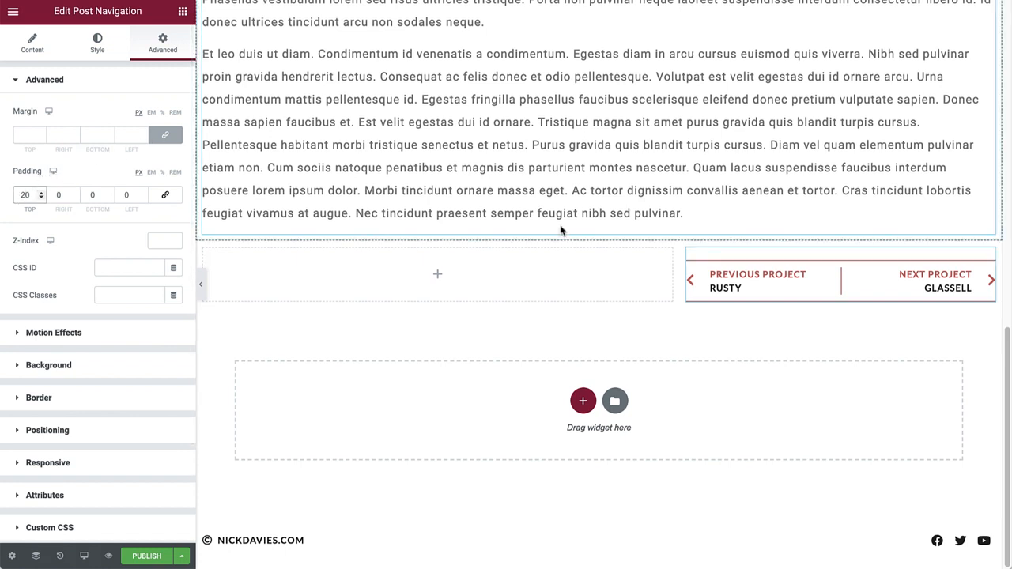
Unlink the padding of the column holding the Post Navigation and set it to 10 px right and 0 elsewhere
left_click(688, 250)
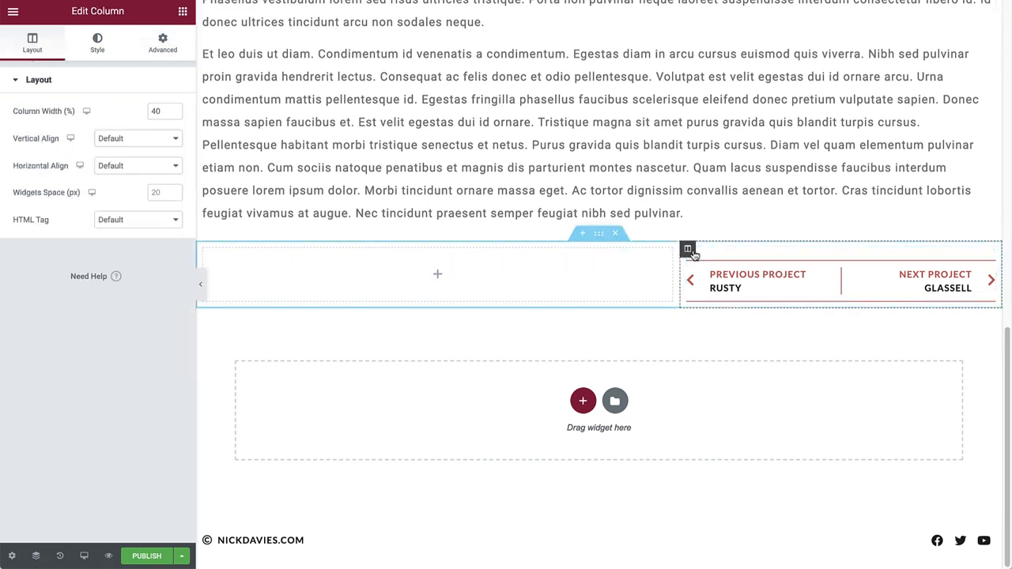
left_click(168, 49)
left_click(166, 198)
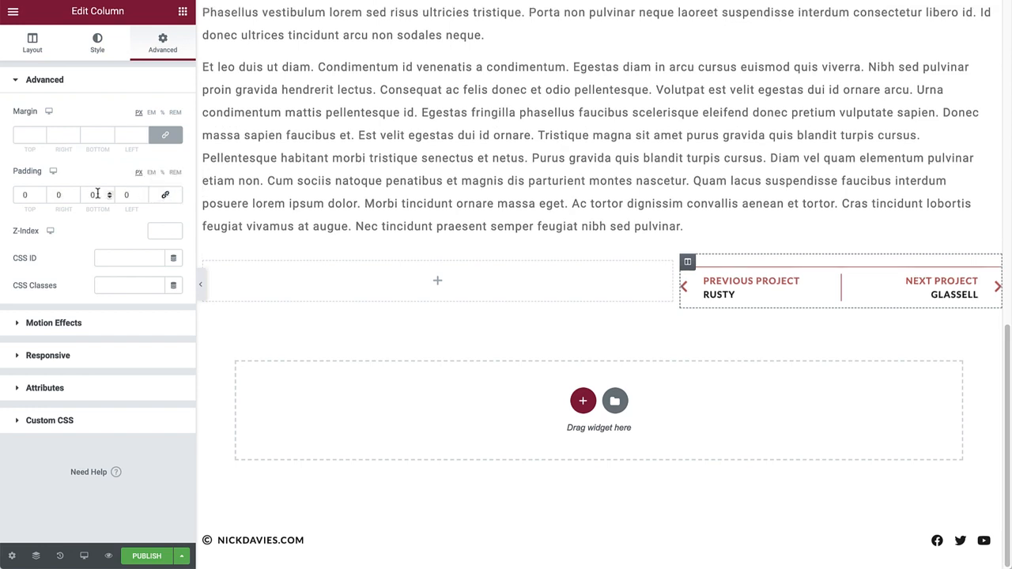
left_click(58, 195)
type("1")
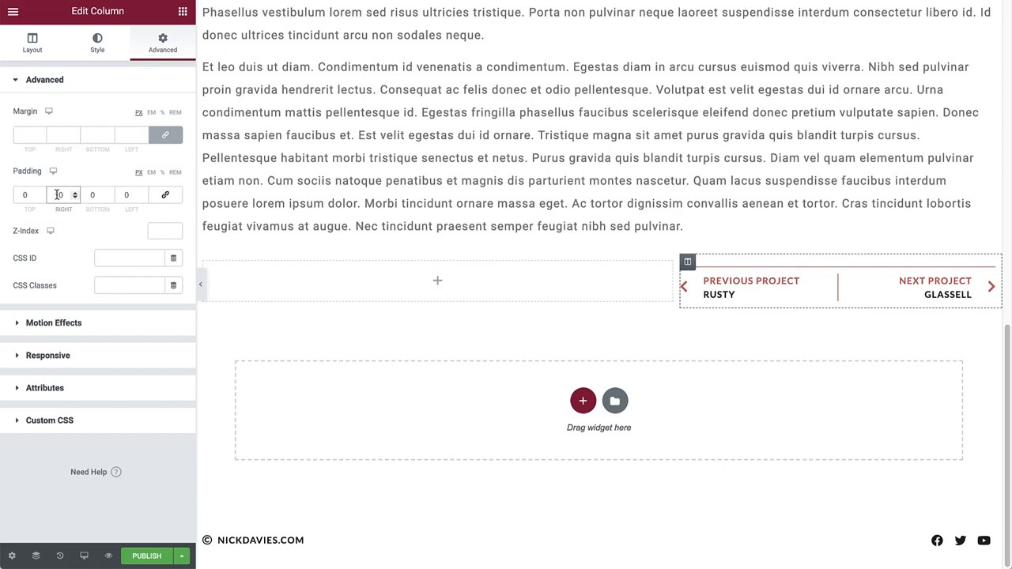
Publish the template with a display condition that includes all Posts
left_click(144, 558)
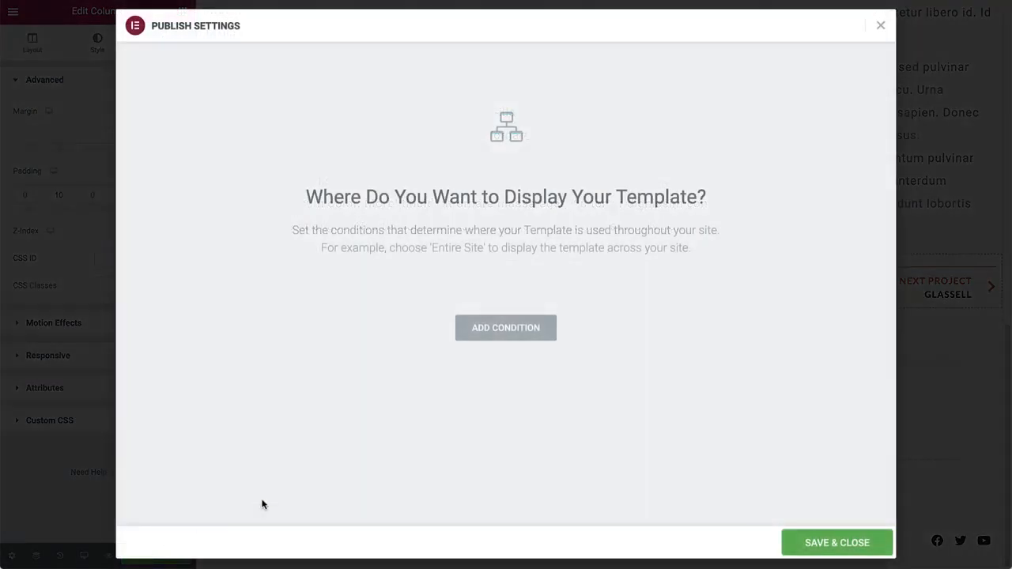
left_click(530, 333)
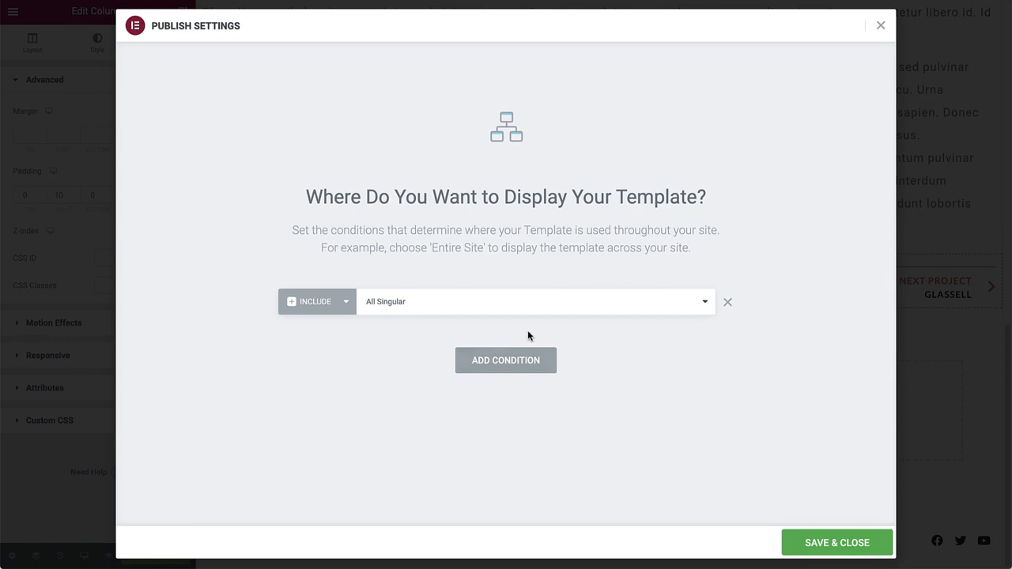
left_click(415, 302)
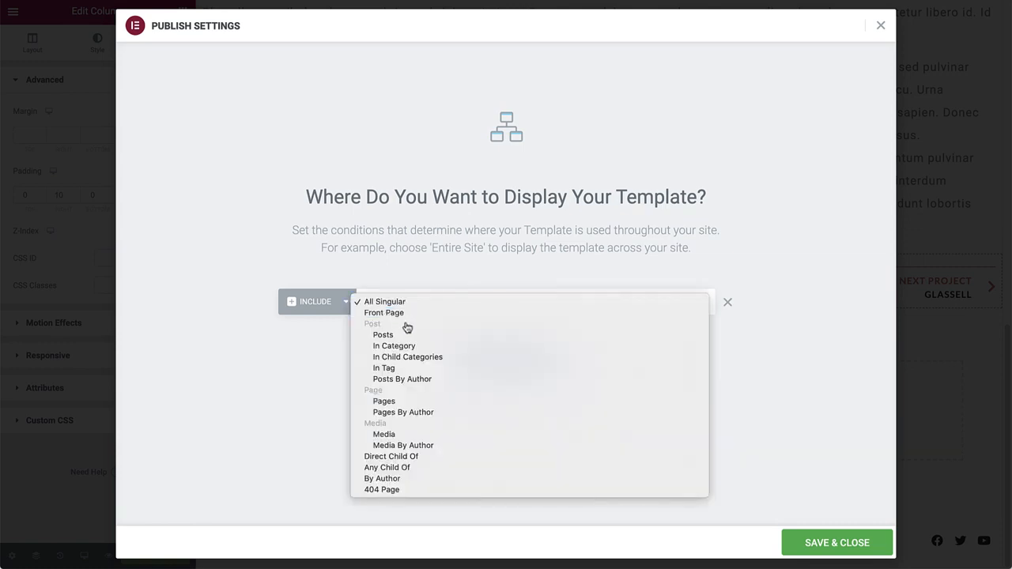
left_click(399, 336)
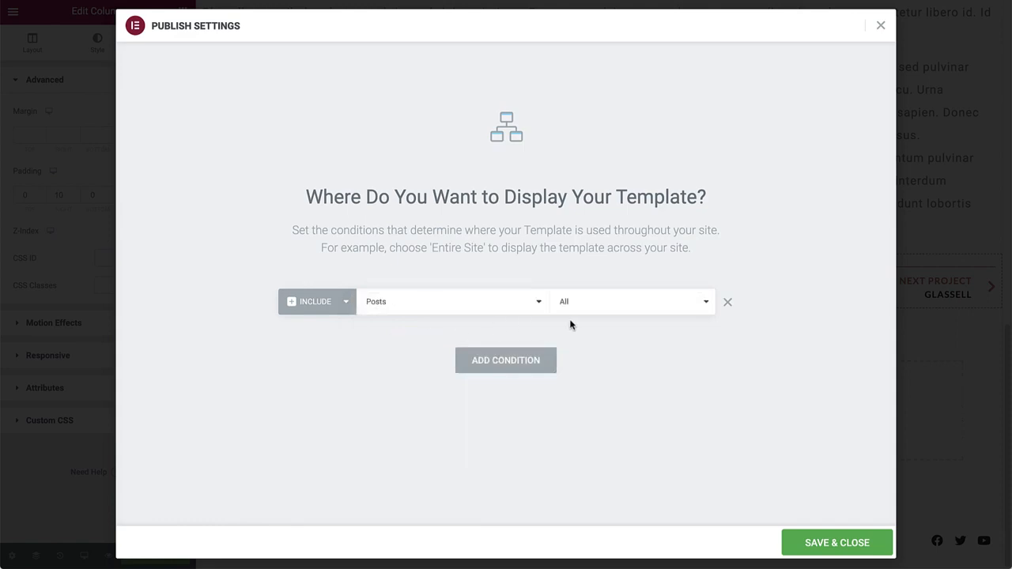
left_click(843, 541)
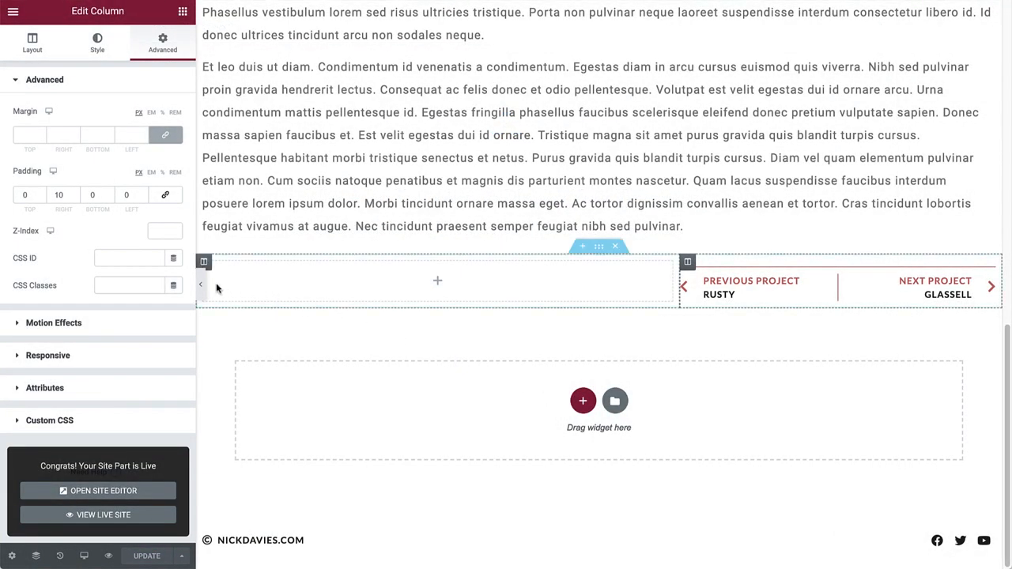
Preview the finished template without the editing panel and test the hero's chevron anchor link
left_click(201, 285)
scroll(474, 288, "up", 1)
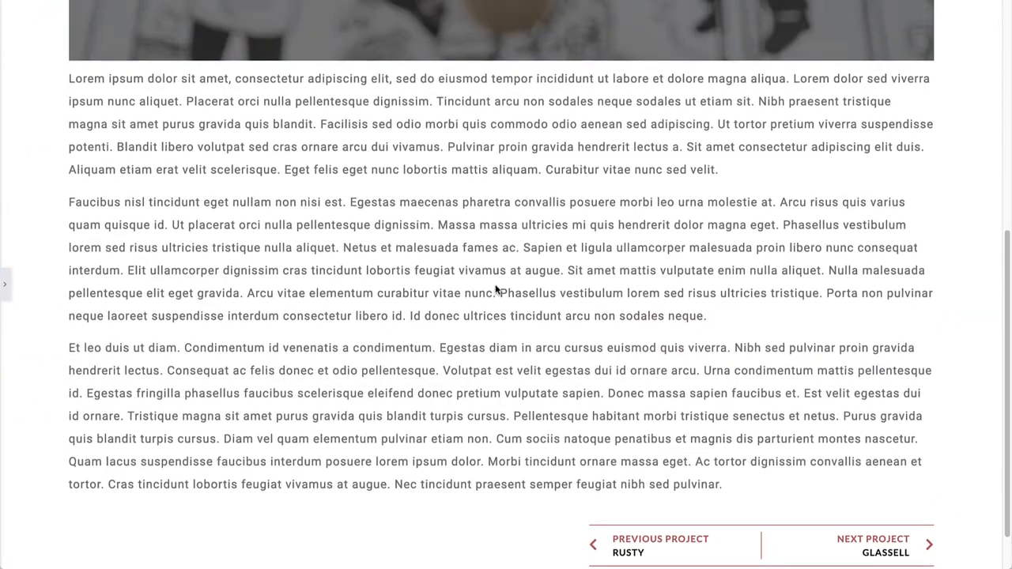
scroll(496, 289, "up", 5)
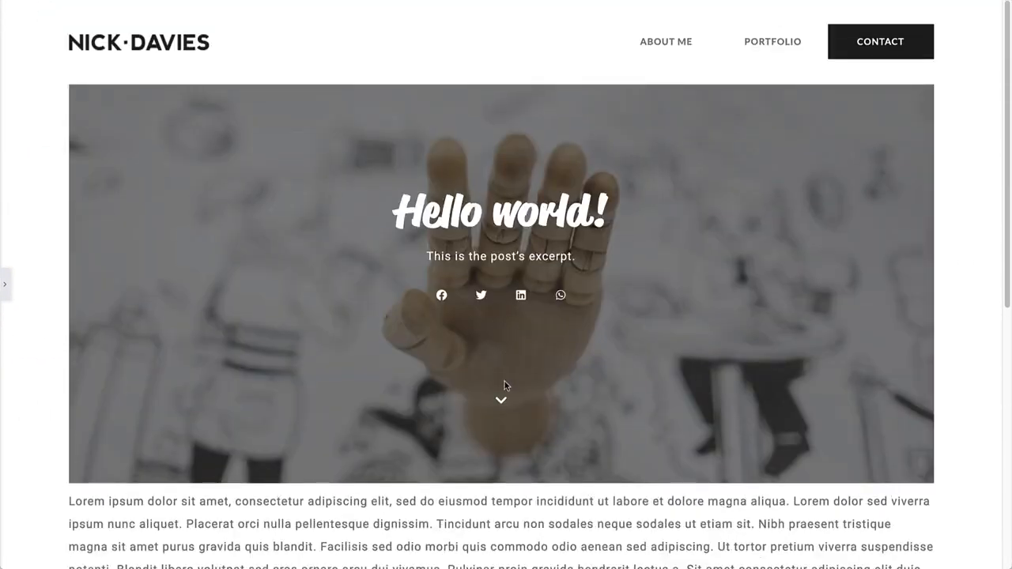
left_click(501, 397)
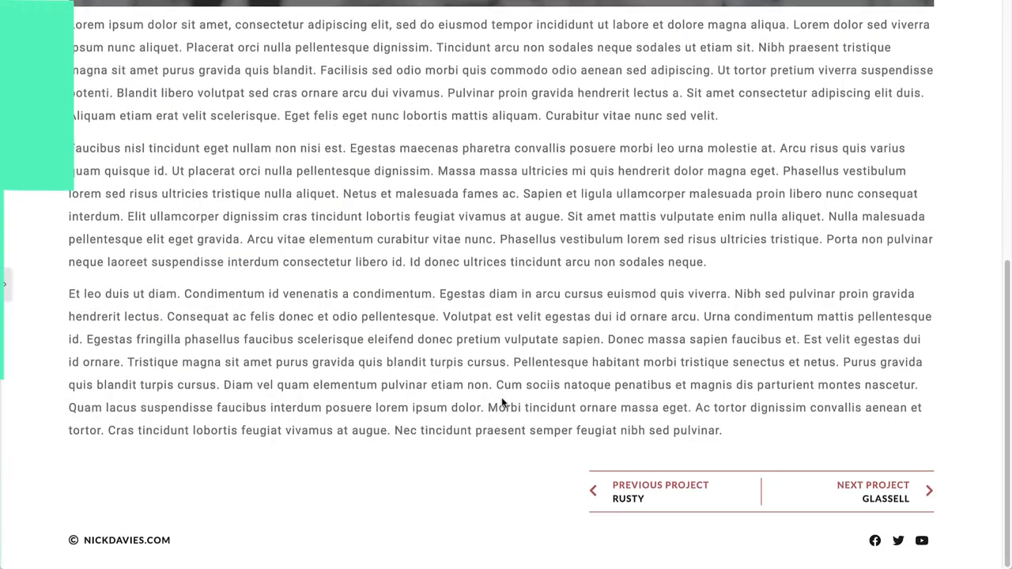